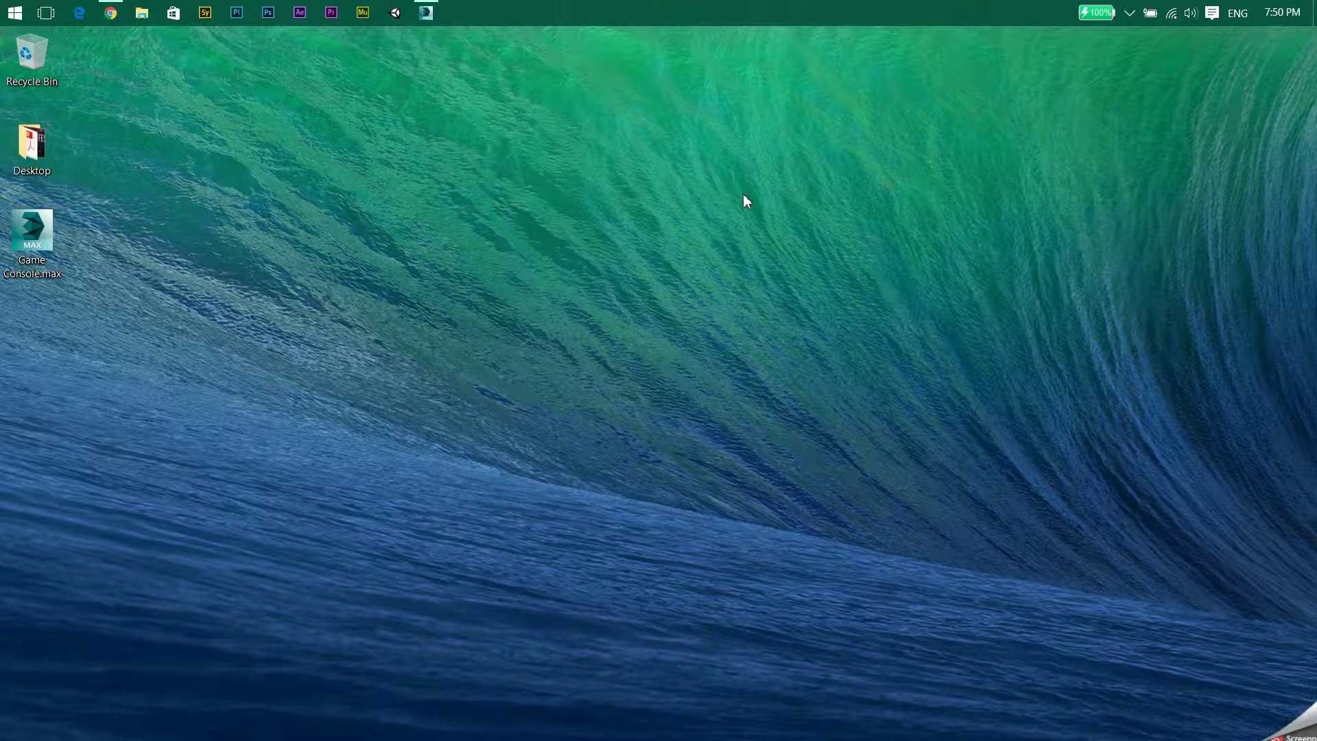
- Switch to the 3ds Max scene and select the lid of the box
left_click(425, 19)
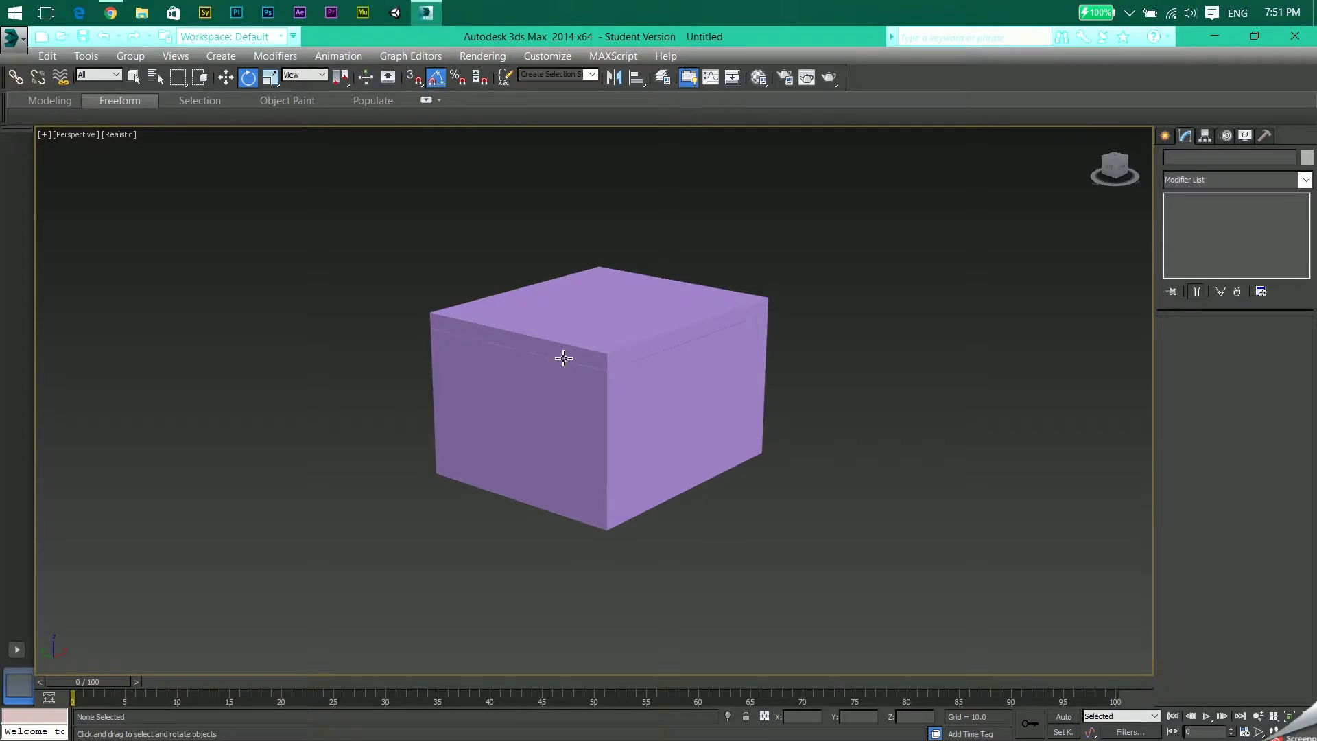
left_click(582, 333)
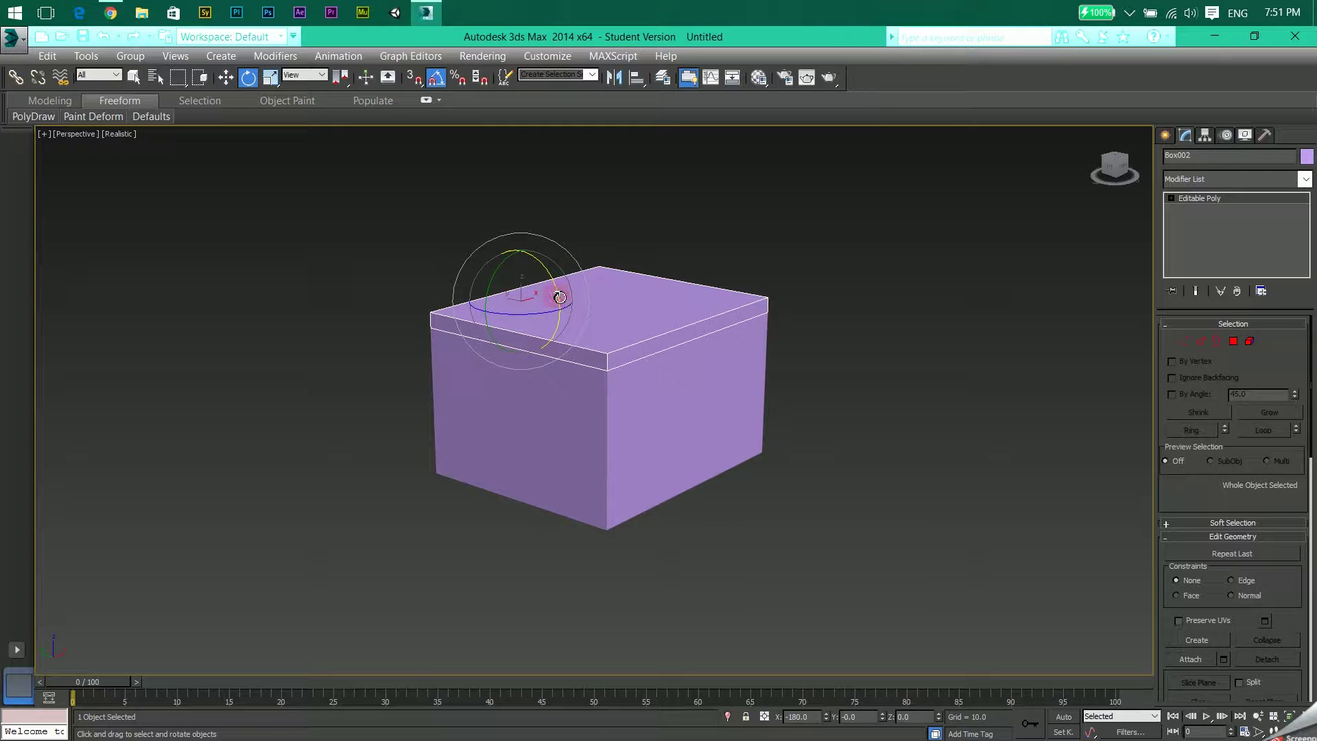
- Rotate the lid open around its hinge edge and swing it back to the closed position
left_click_drag(560, 297, 466, 173)
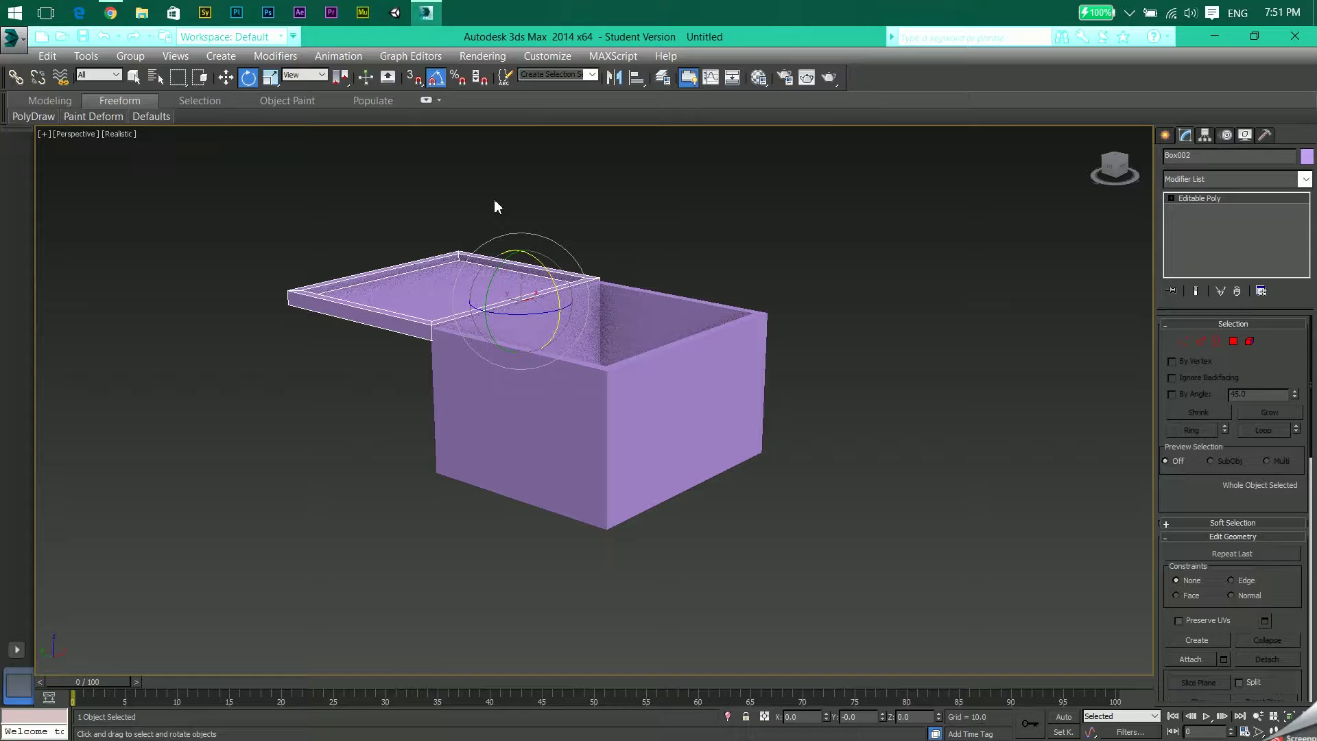
left_click_drag(558, 286, 385, 232)
left_click(648, 213)
left_click(505, 302)
left_click_drag(548, 277, 619, 426)
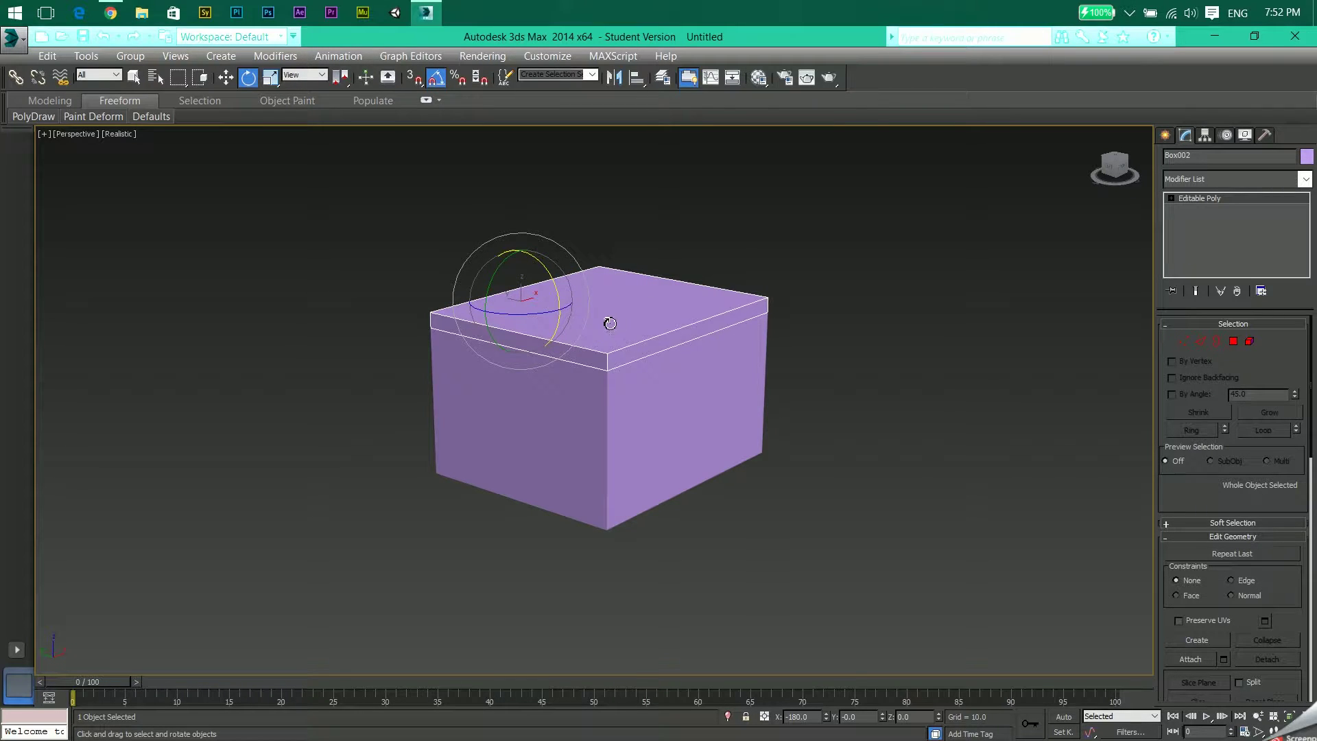
- Open the Parameter Editor and place its window clear of the box
left_click(329, 59)
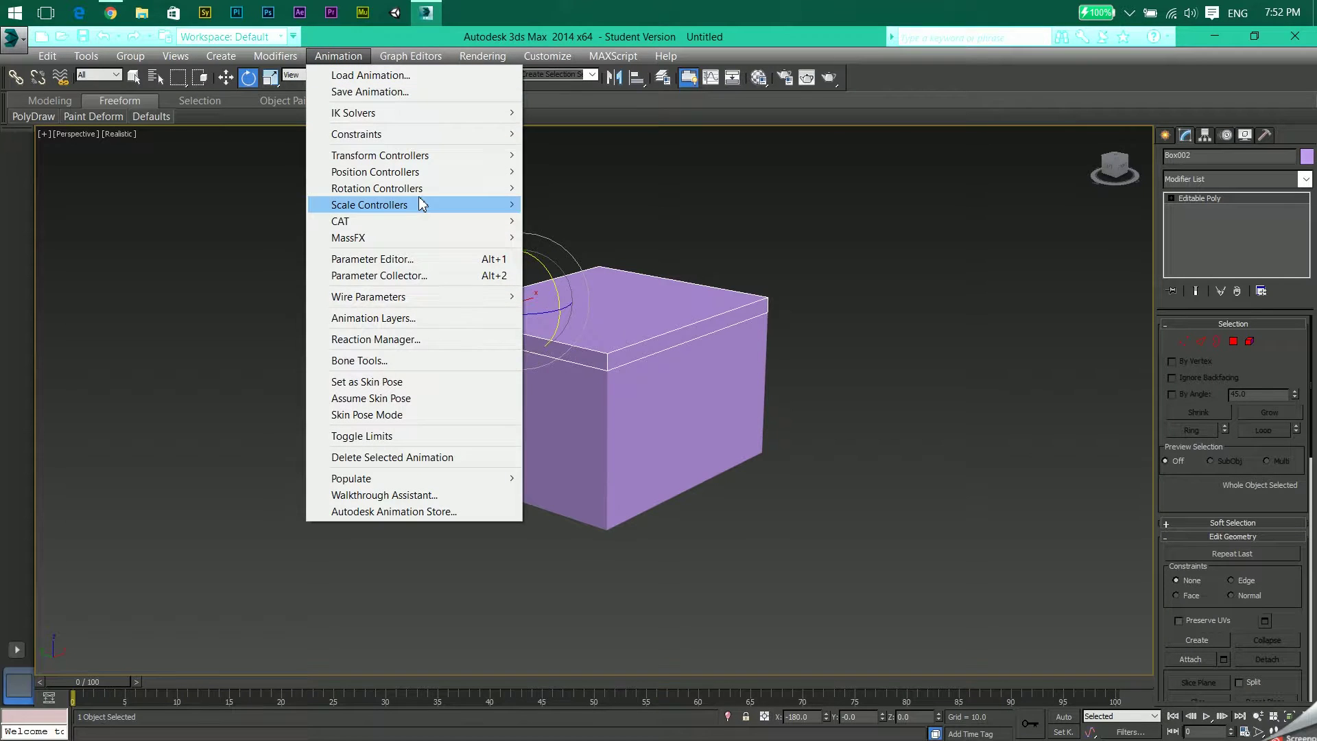
left_click(416, 261)
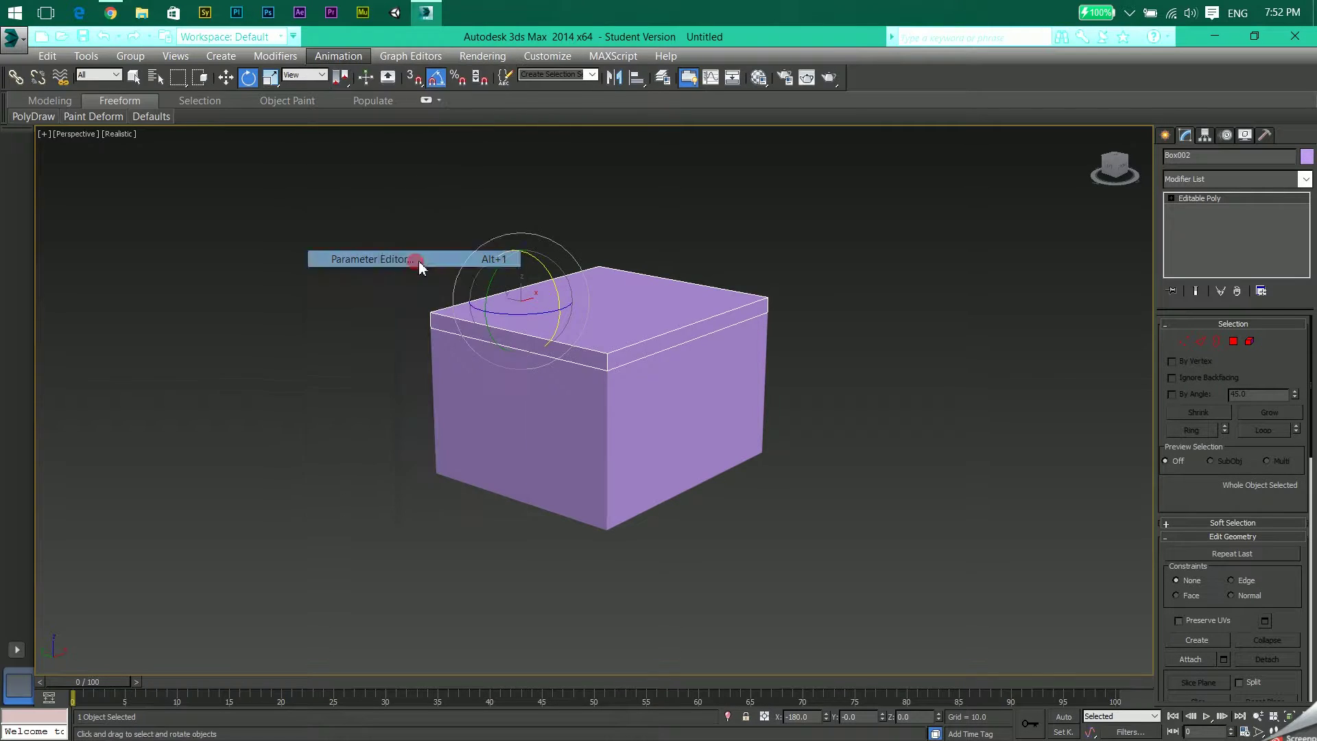
left_click_drag(262, 188, 146, 178)
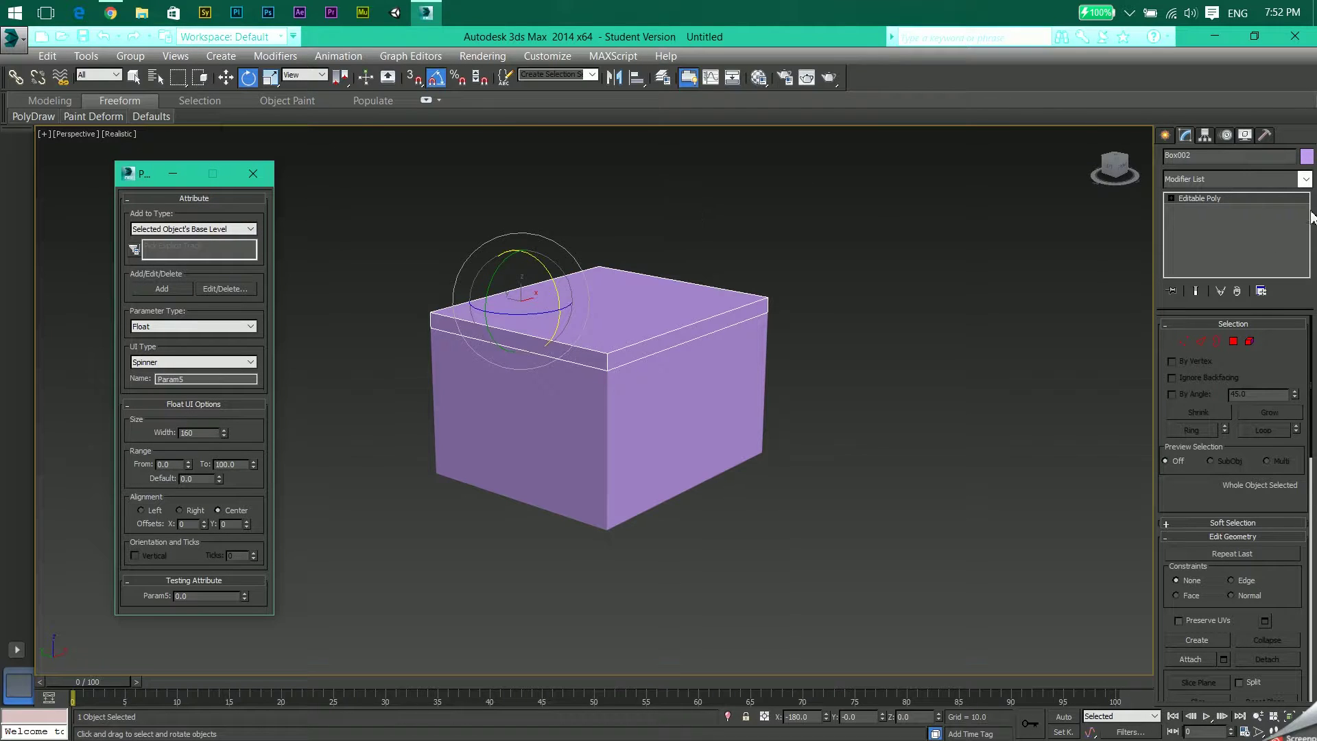
- Add an Attribute Holder modifier to the lid
left_click(1260, 179)
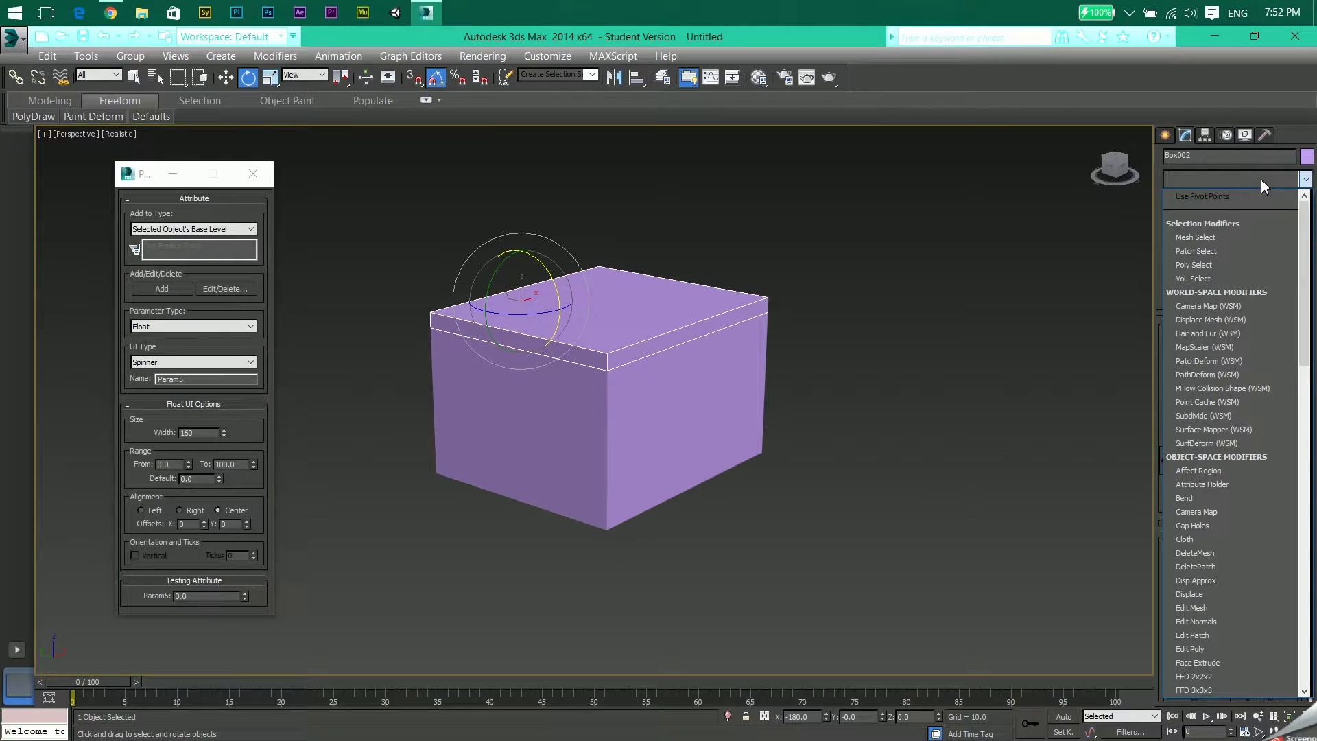
type("at")
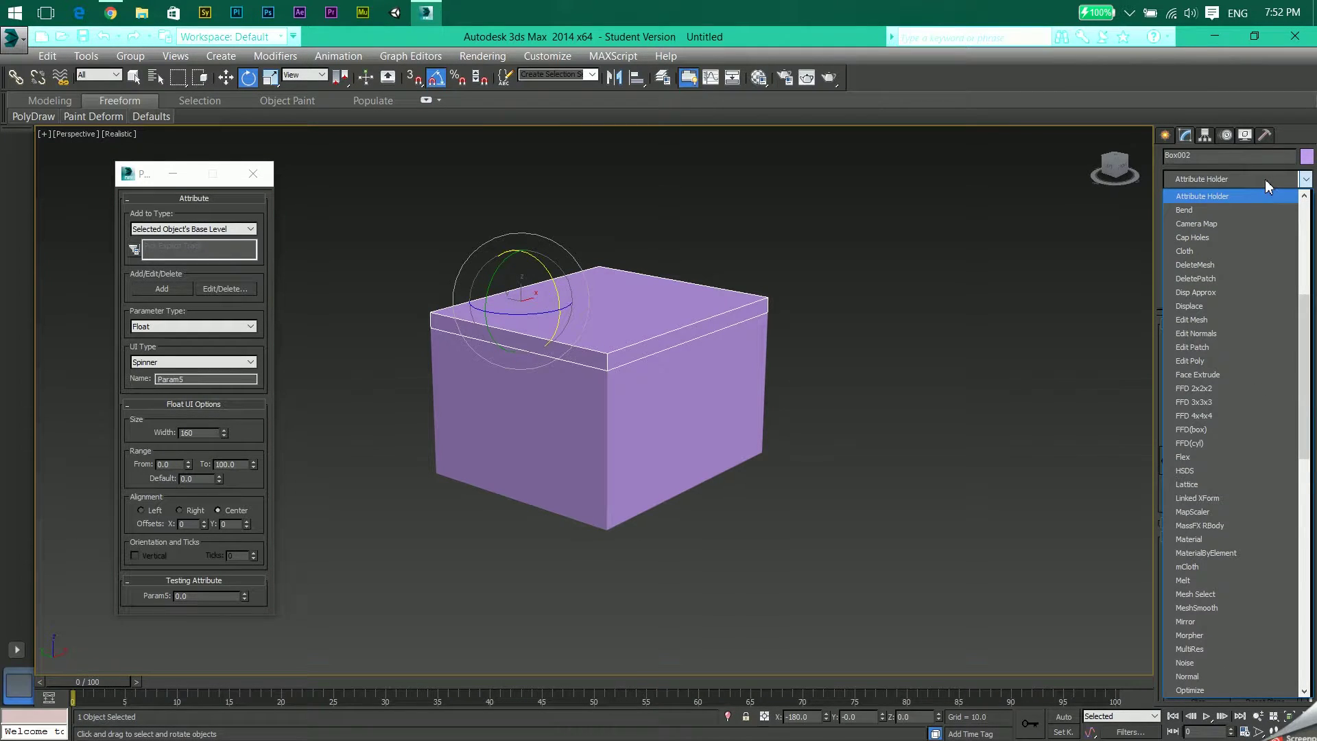
left_click(1227, 196)
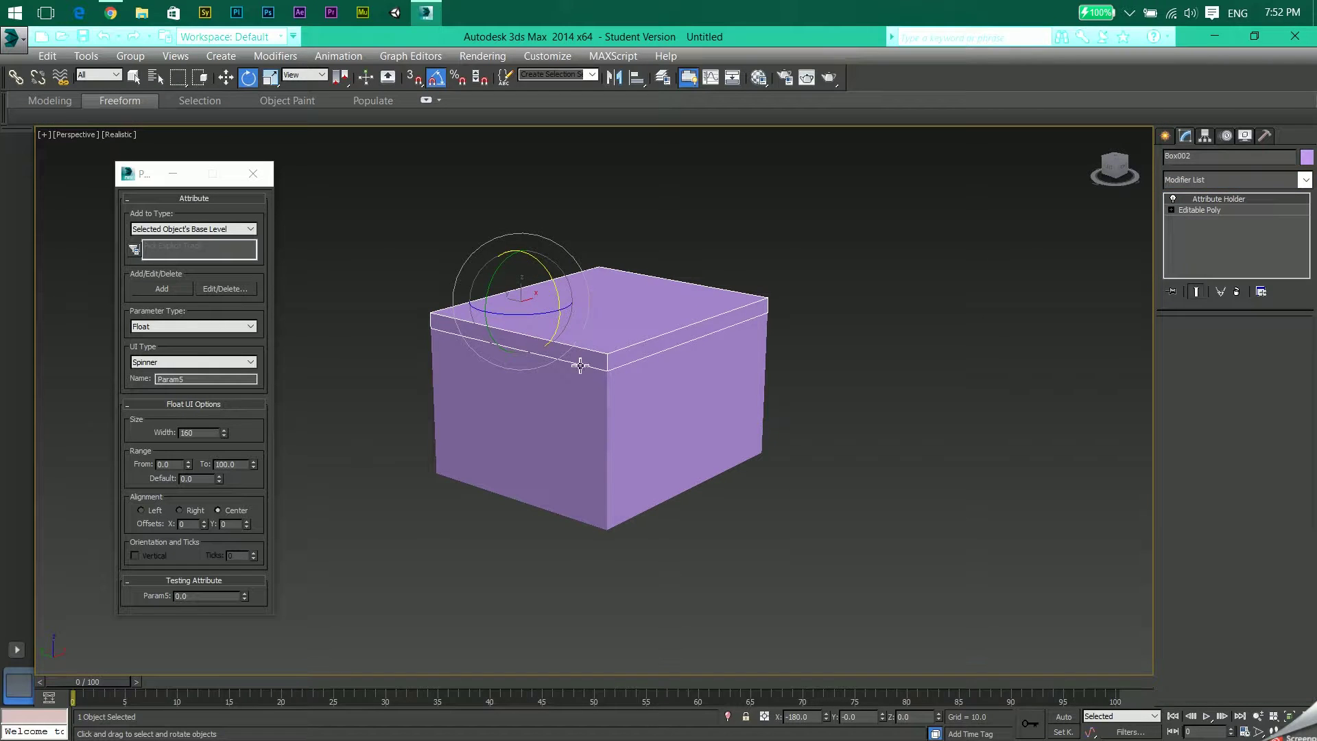
- Set the new attribute to be added to the selected object's current modifier, keeping Float as its parameter type
left_click(128, 174)
left_click(266, 225)
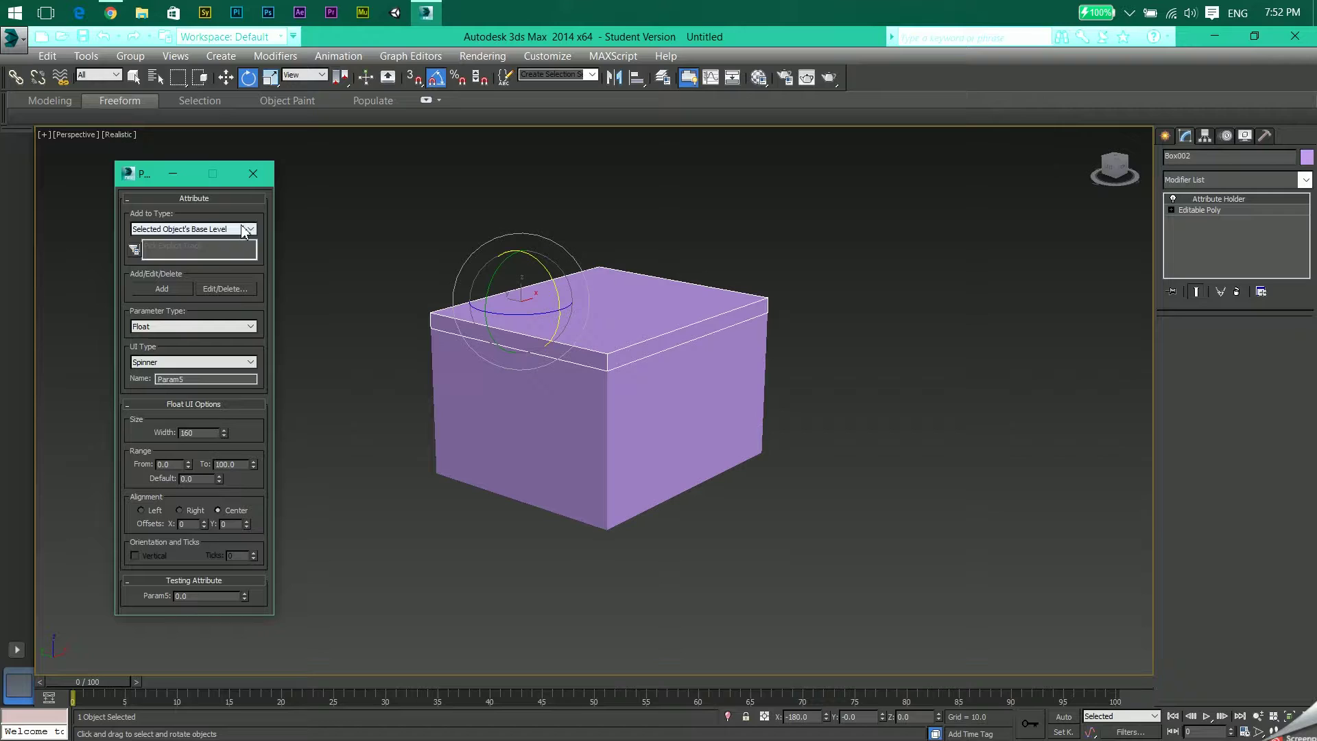
left_click(242, 229)
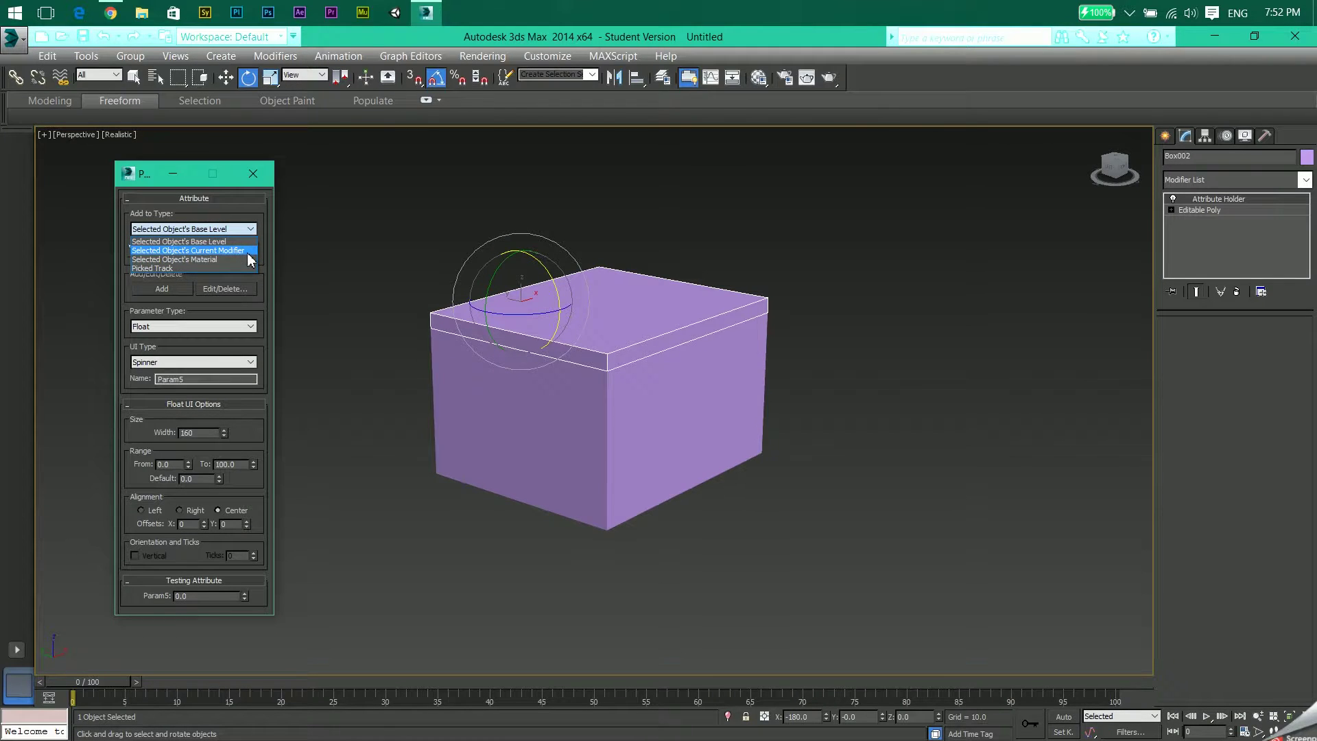
left_click(206, 250)
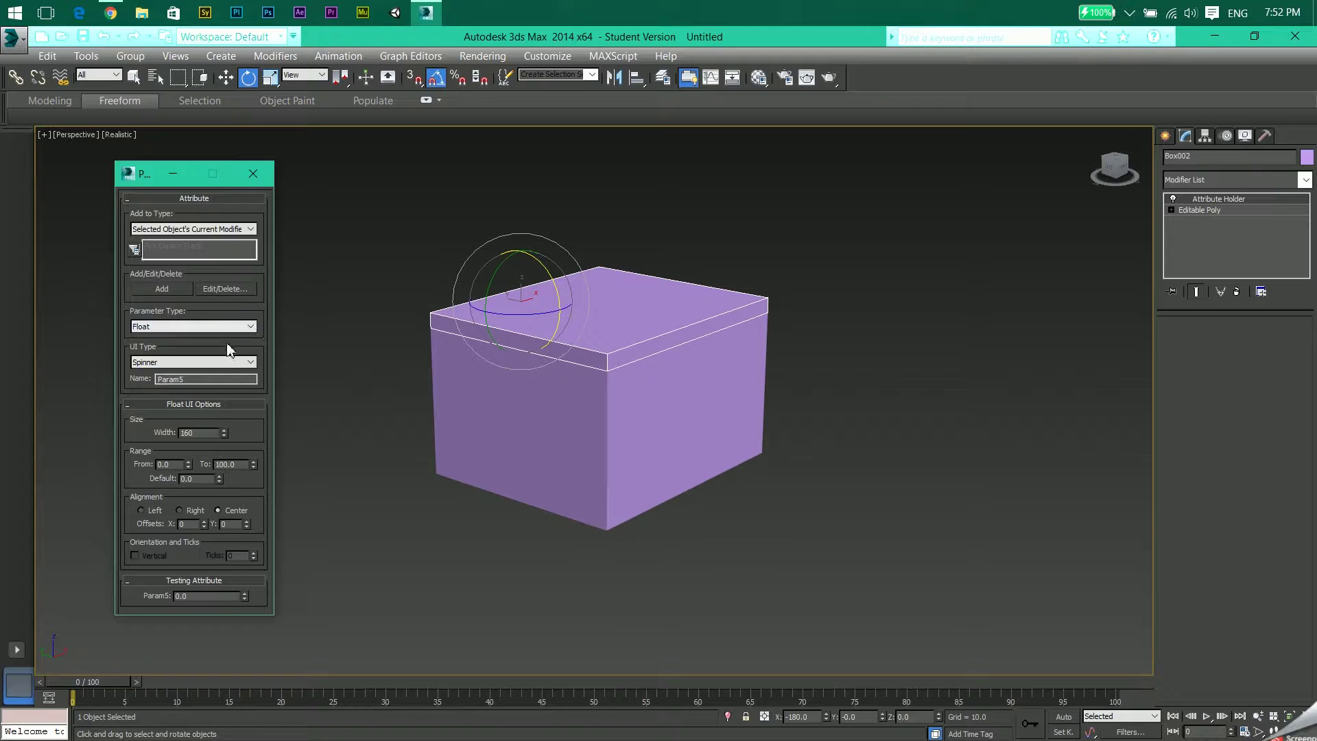
left_click(241, 334)
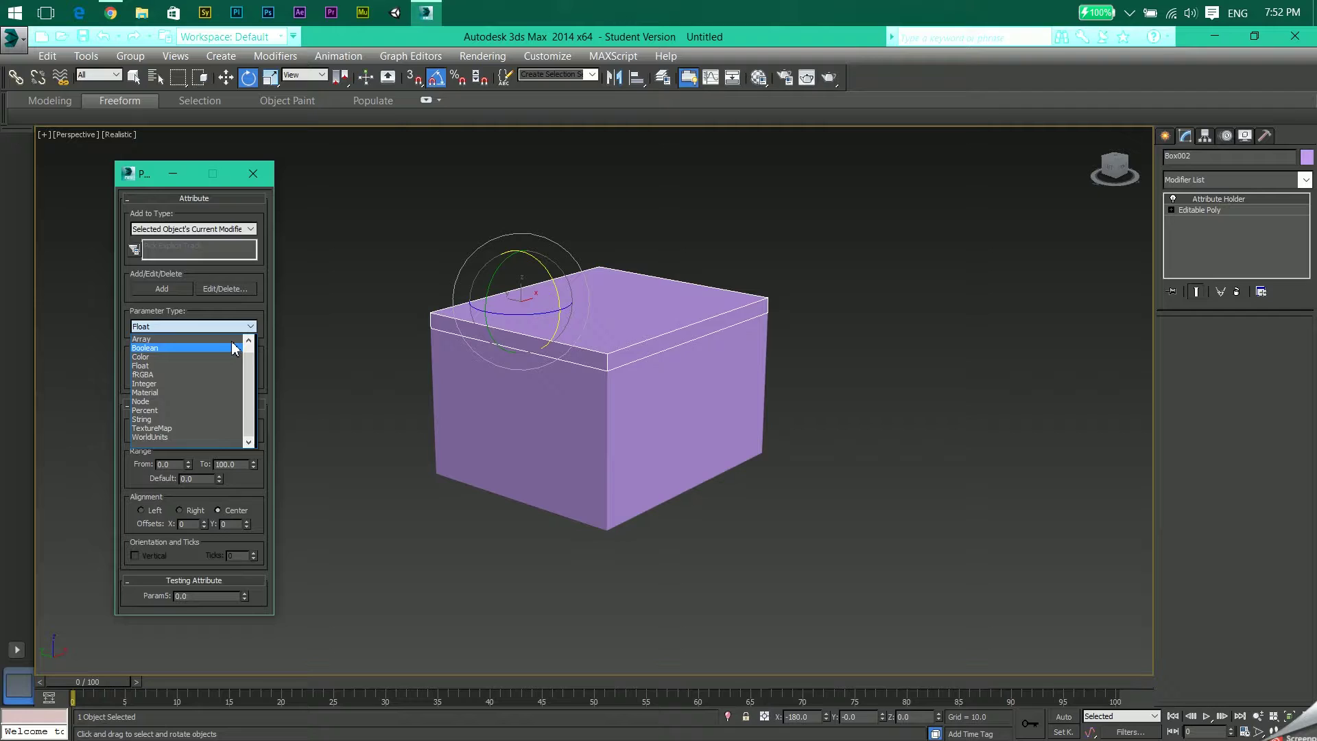
left_click(250, 325)
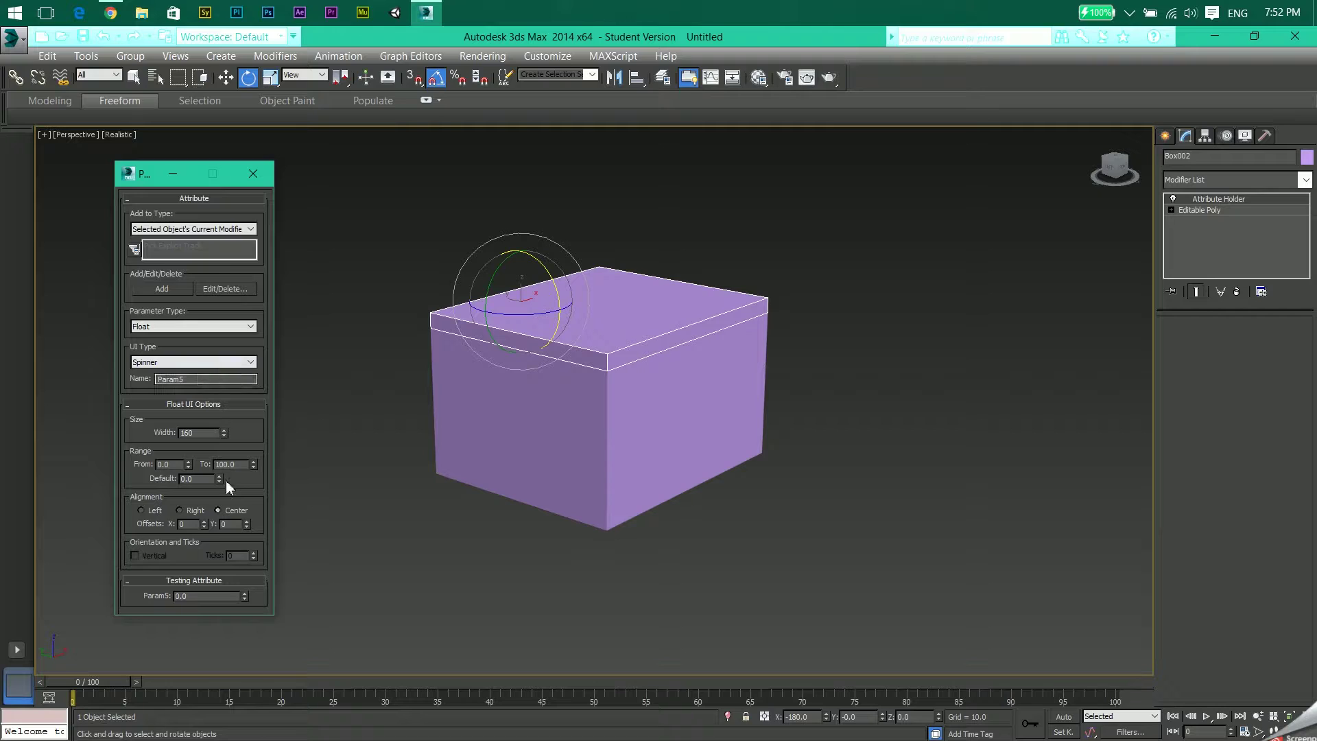
- Make the attribute's UI type a Slider and name it Rotate Lid
left_click(232, 362)
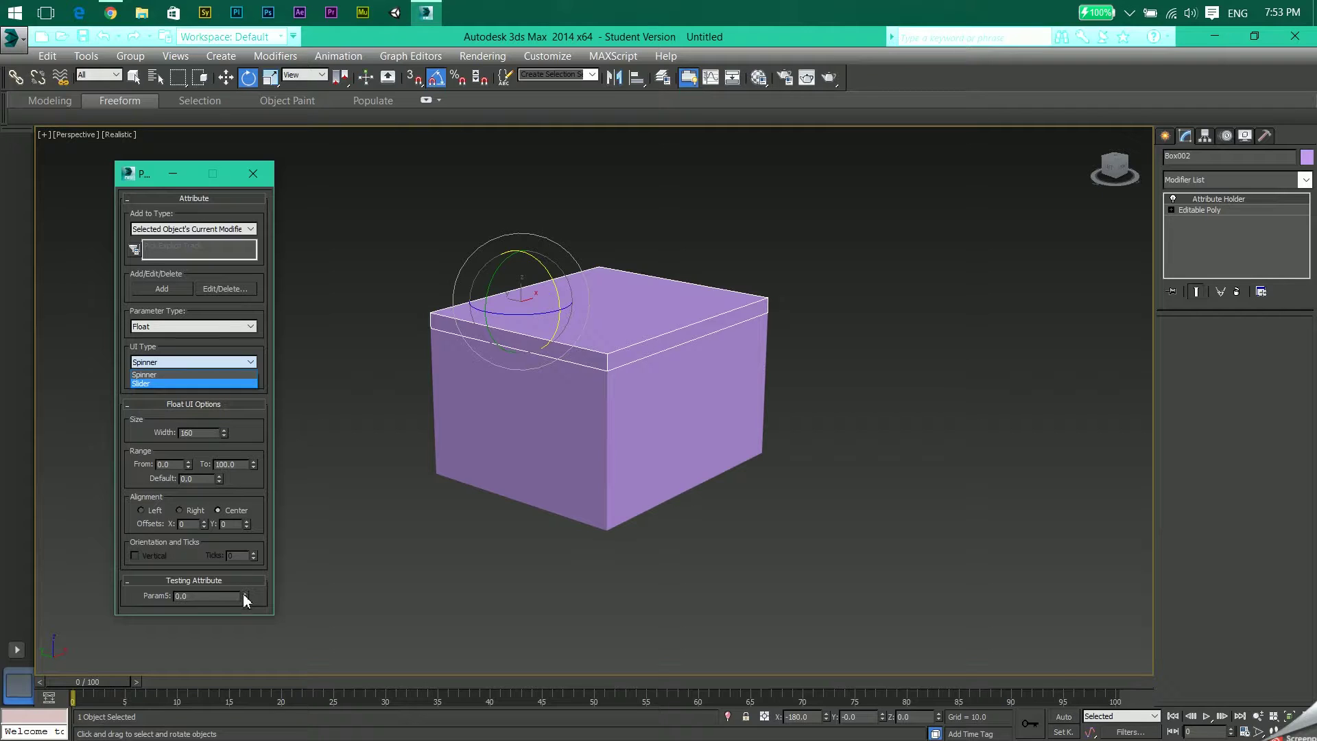
left_click(192, 381)
mouse_move(147, 608)
left_mouse_down()
mouse_move(223, 604)
mouse_move(159, 607)
left_mouse_up()
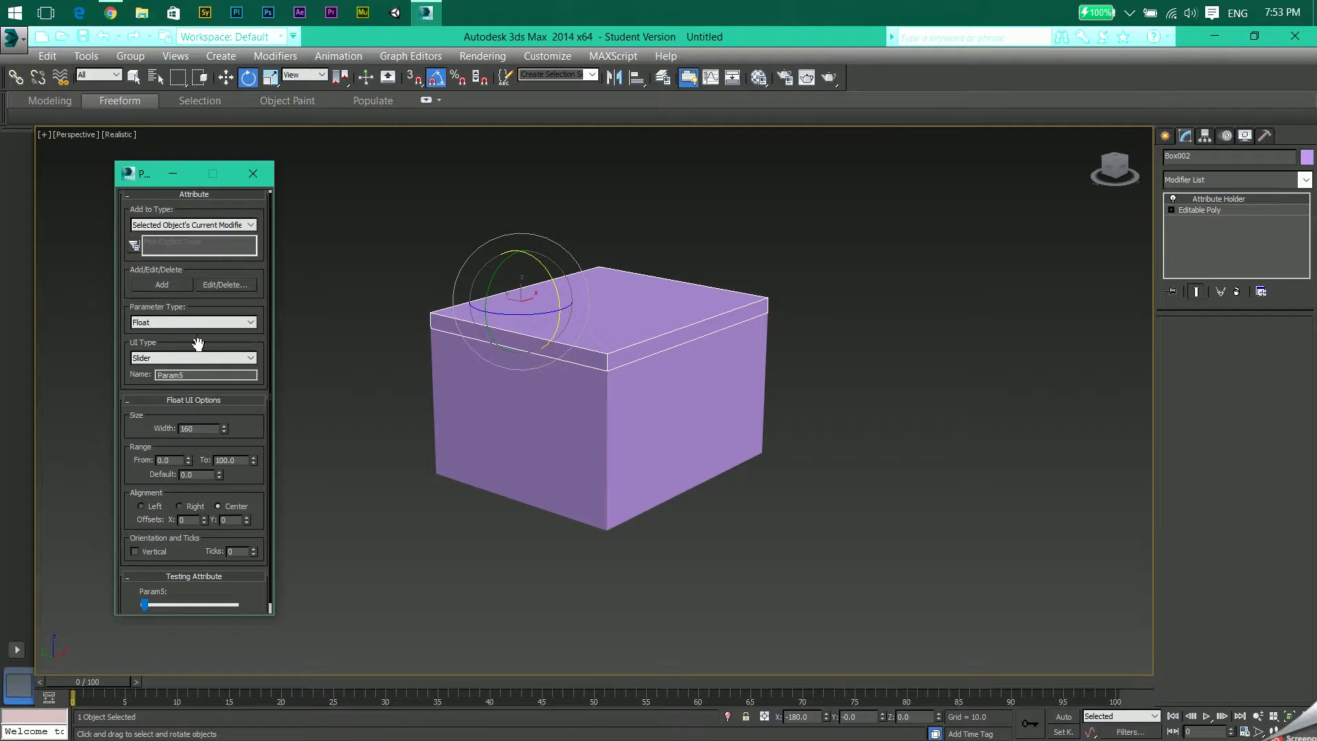
left_click(125, 612)
double_click(218, 375)
type("Rotate Lid")
- Set the slider range's upper limit to 180, add the attribute to the lid and minimize the Parameter Editor
left_click(242, 462)
double_click(242, 464)
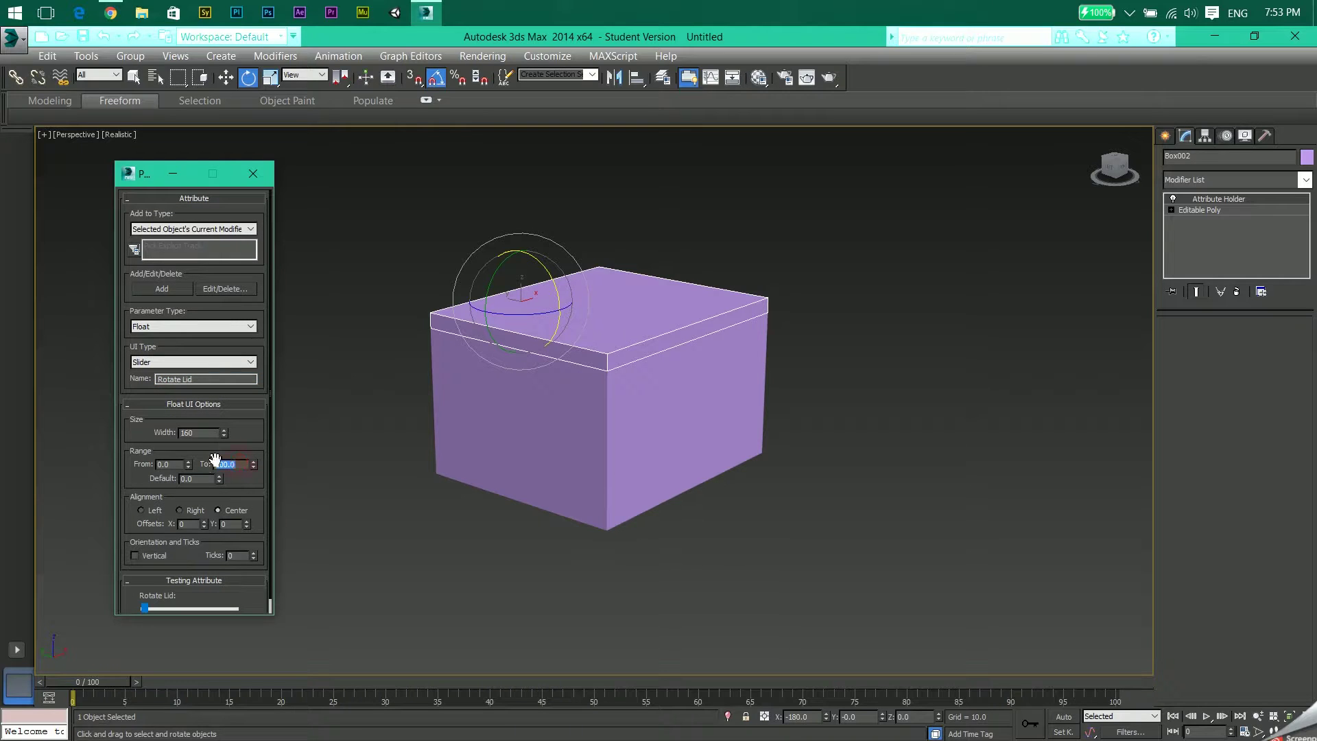
type("180")
left_click_drag(146, 608, 277, 613)
left_click_drag(151, 608, 142, 606)
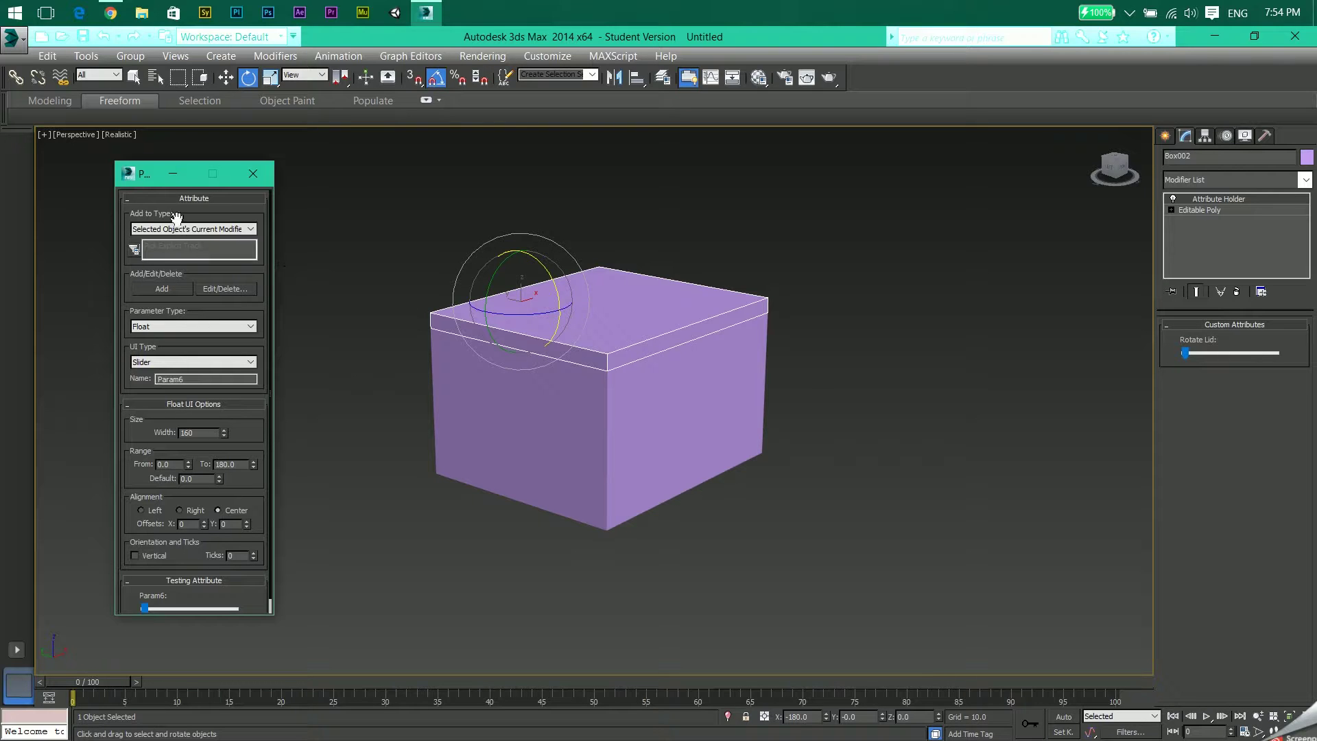
left_click(173, 174)
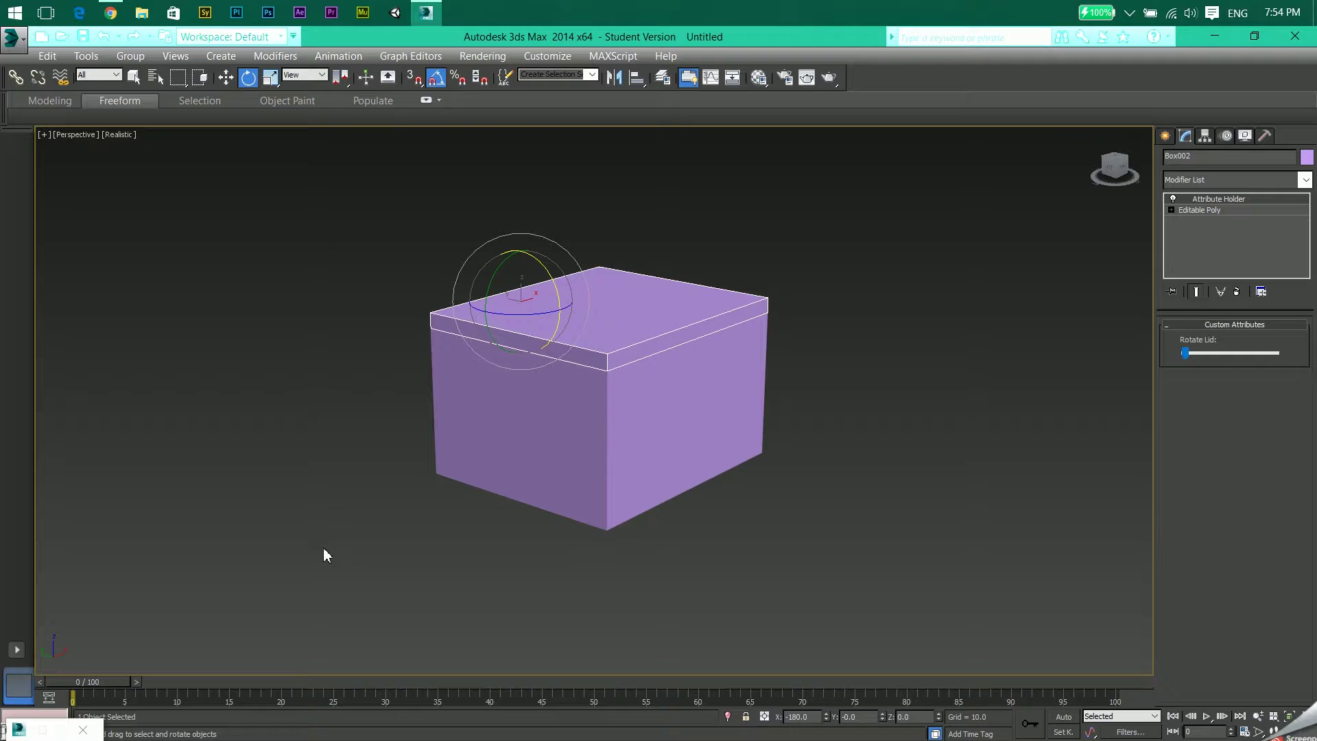
- Start wiring parameters from the lid's Rotate Lid custom attribute in the Attribute Holder
right_click(851, 310)
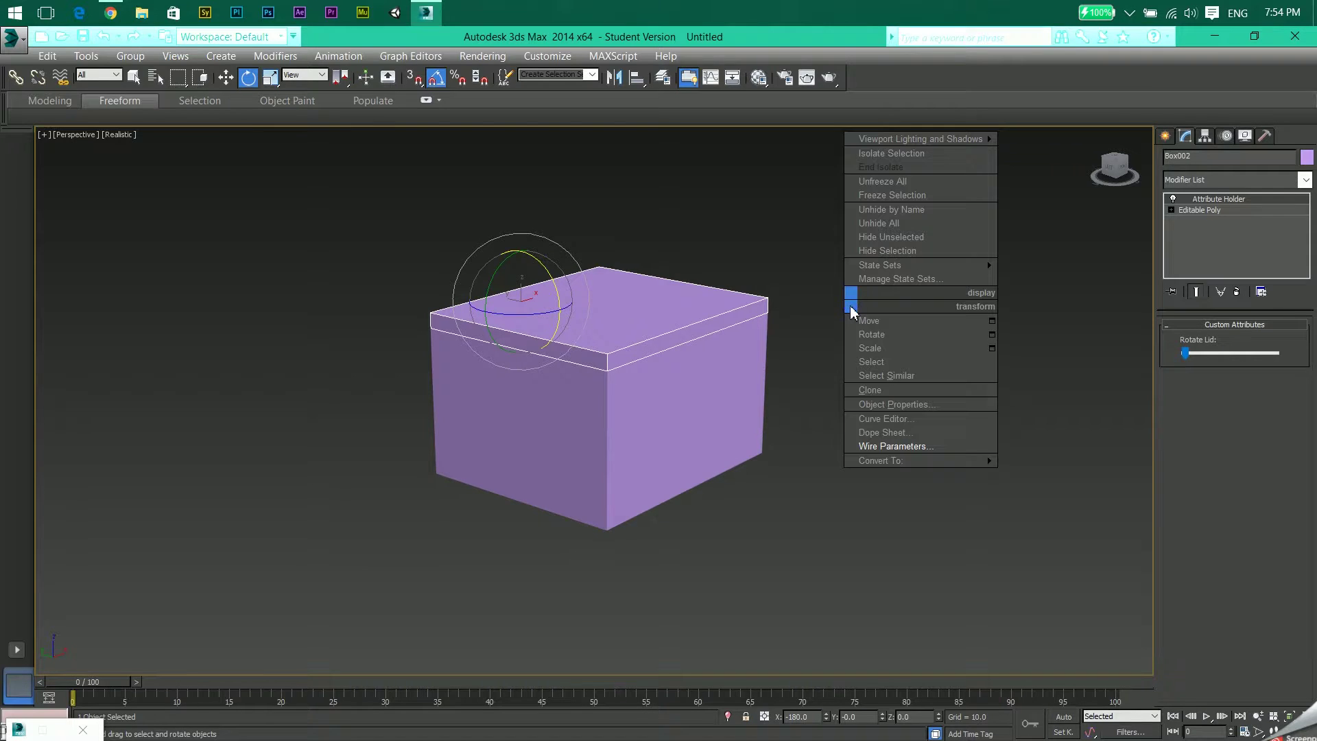
left_click(987, 456)
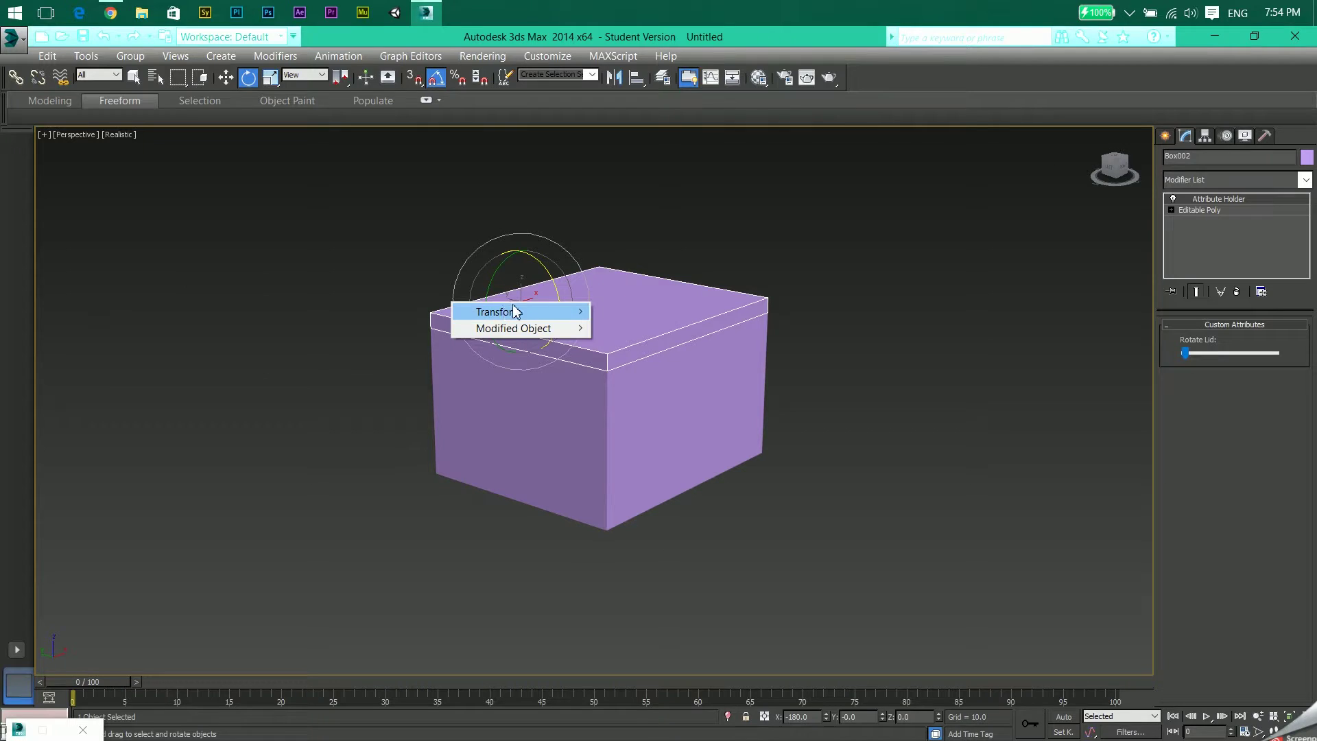
mouse_move(534, 313)
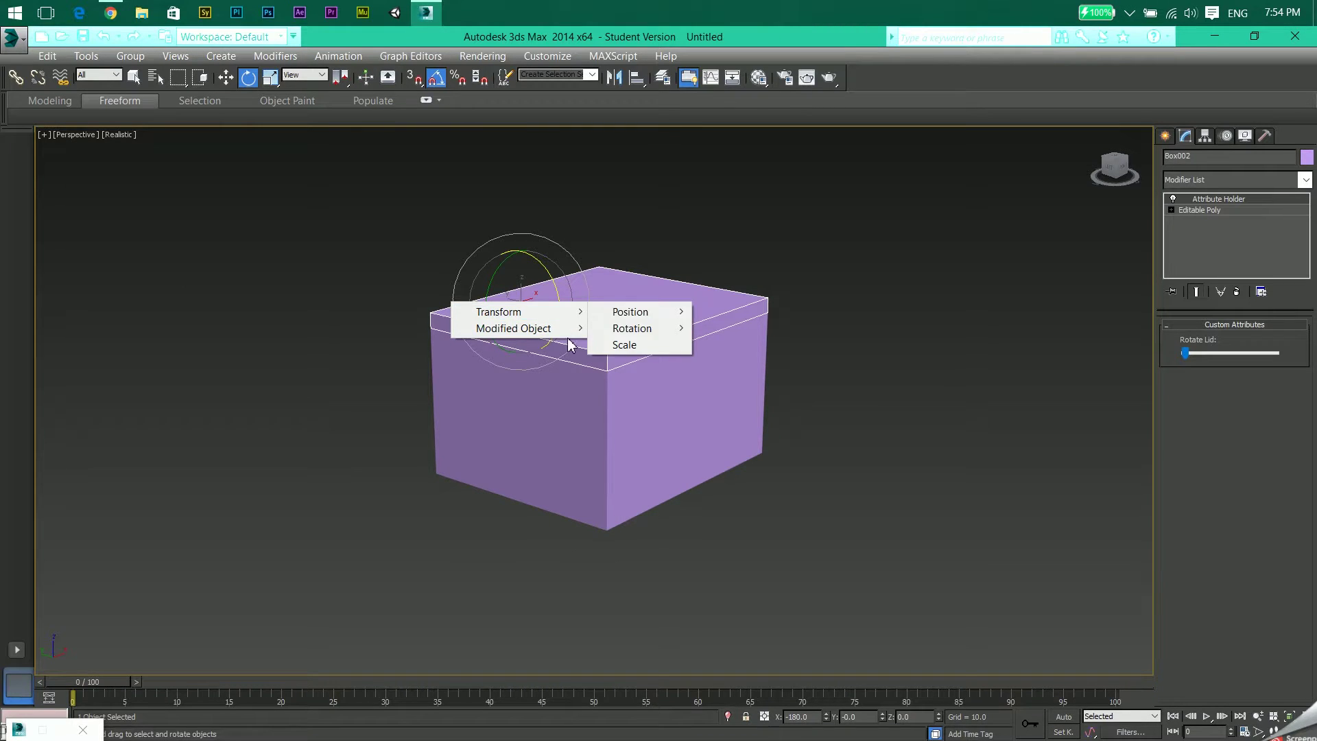
mouse_move(569, 328)
mouse_move(682, 329)
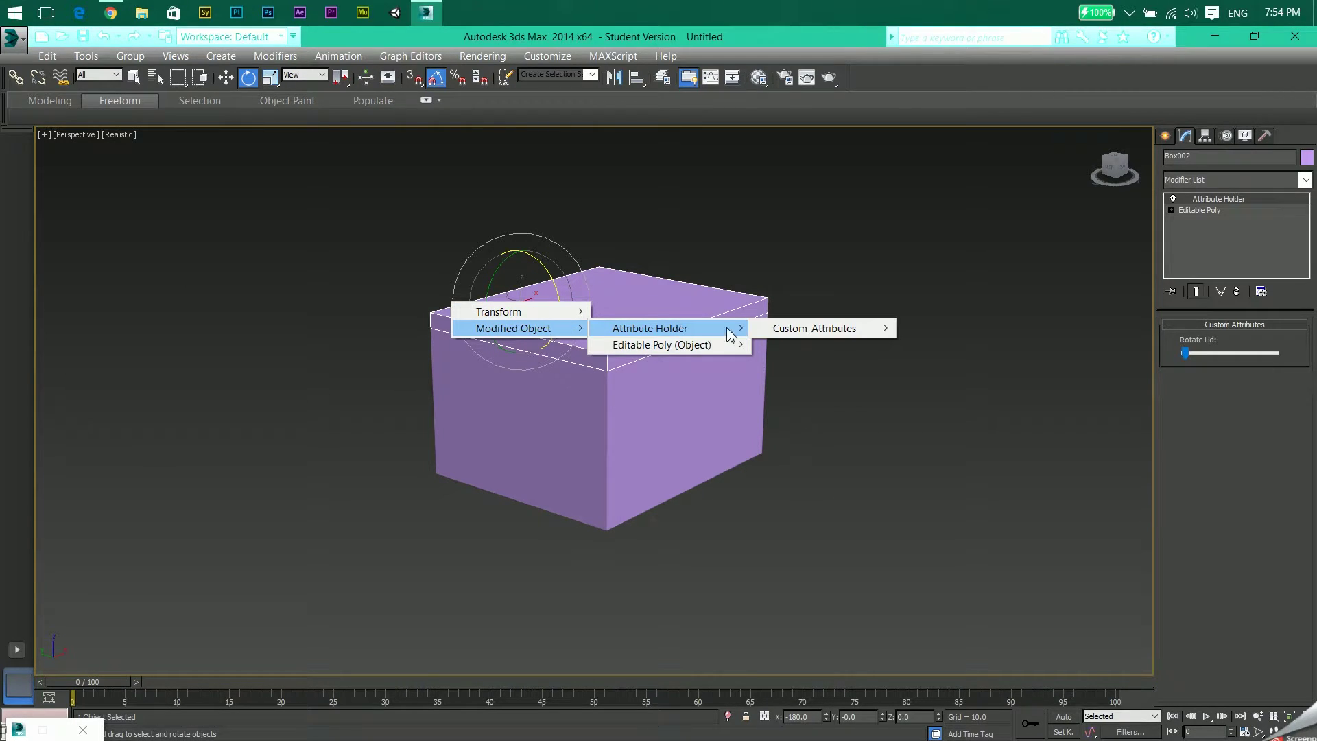
mouse_move(812, 327)
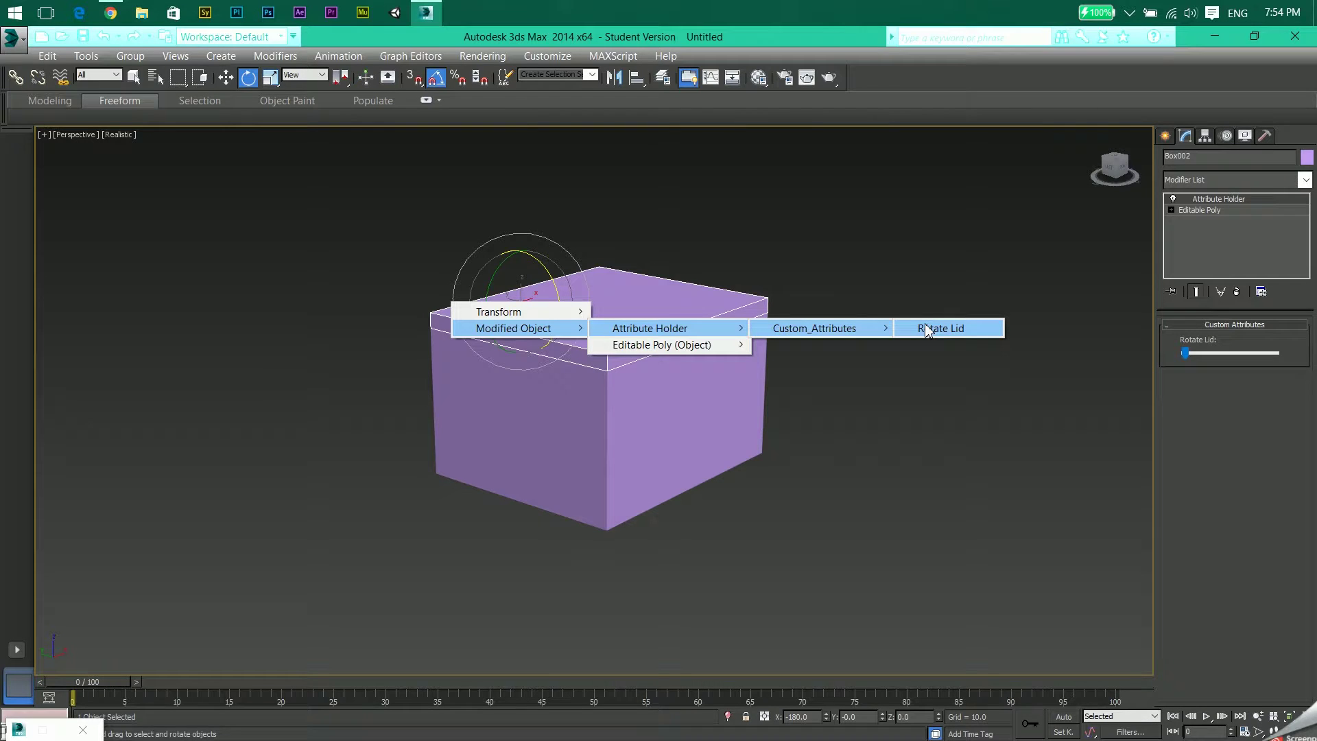
left_click(926, 329)
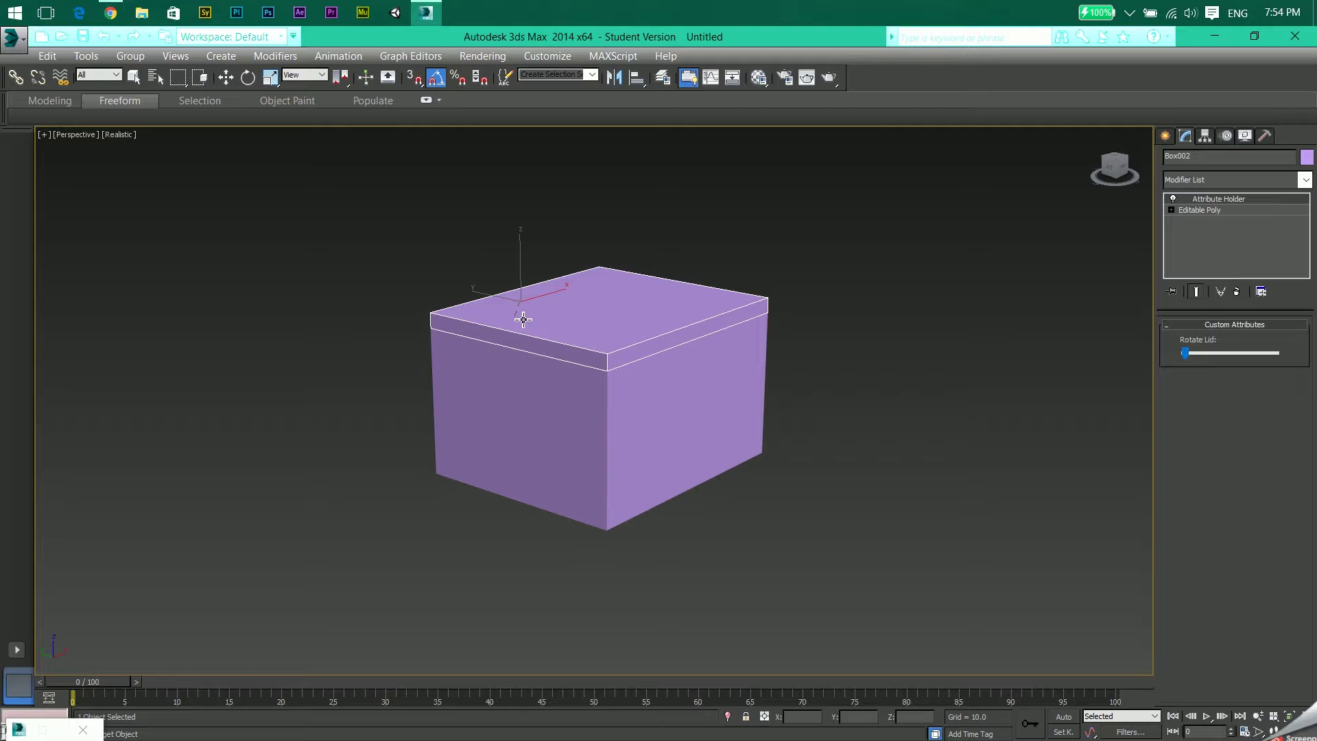
- Target the lid's own X Rotation limited controller (Float Wire) as the parameter to wire to
left_click(681, 329)
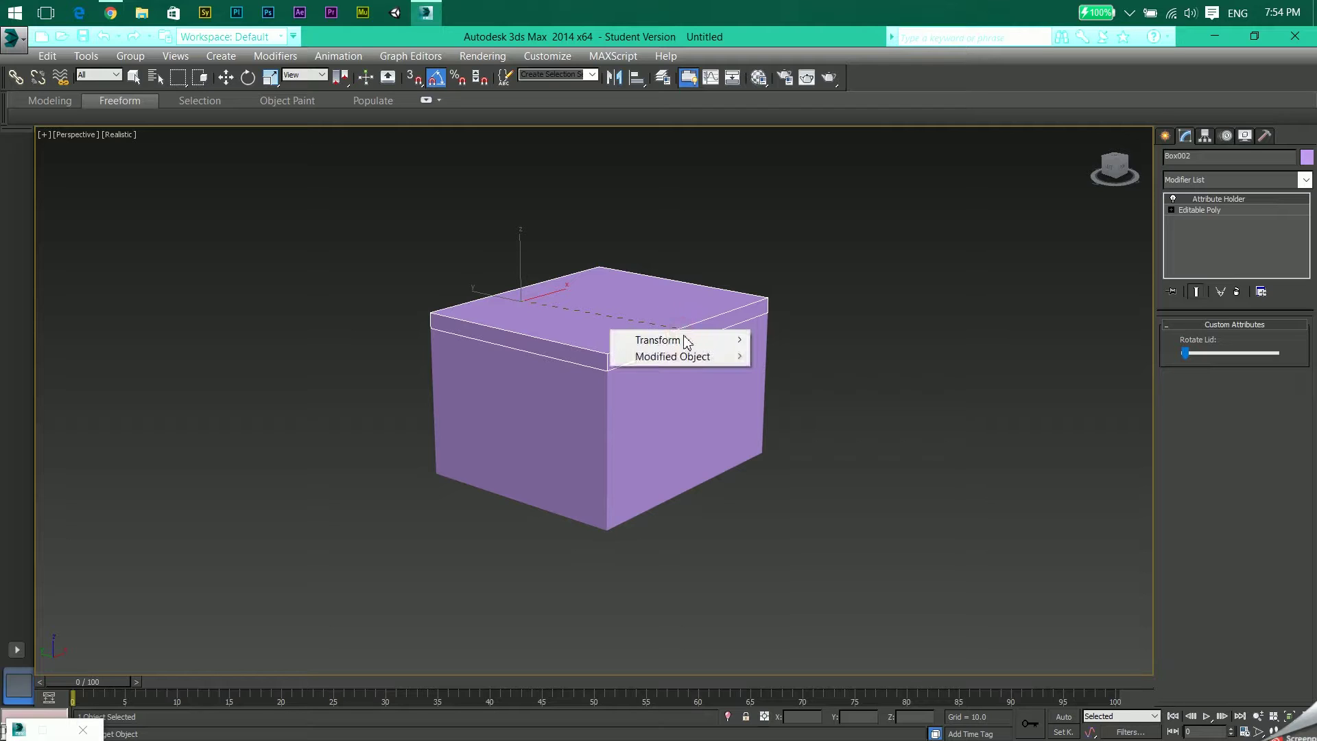
mouse_move(685, 341)
mouse_move(812, 358)
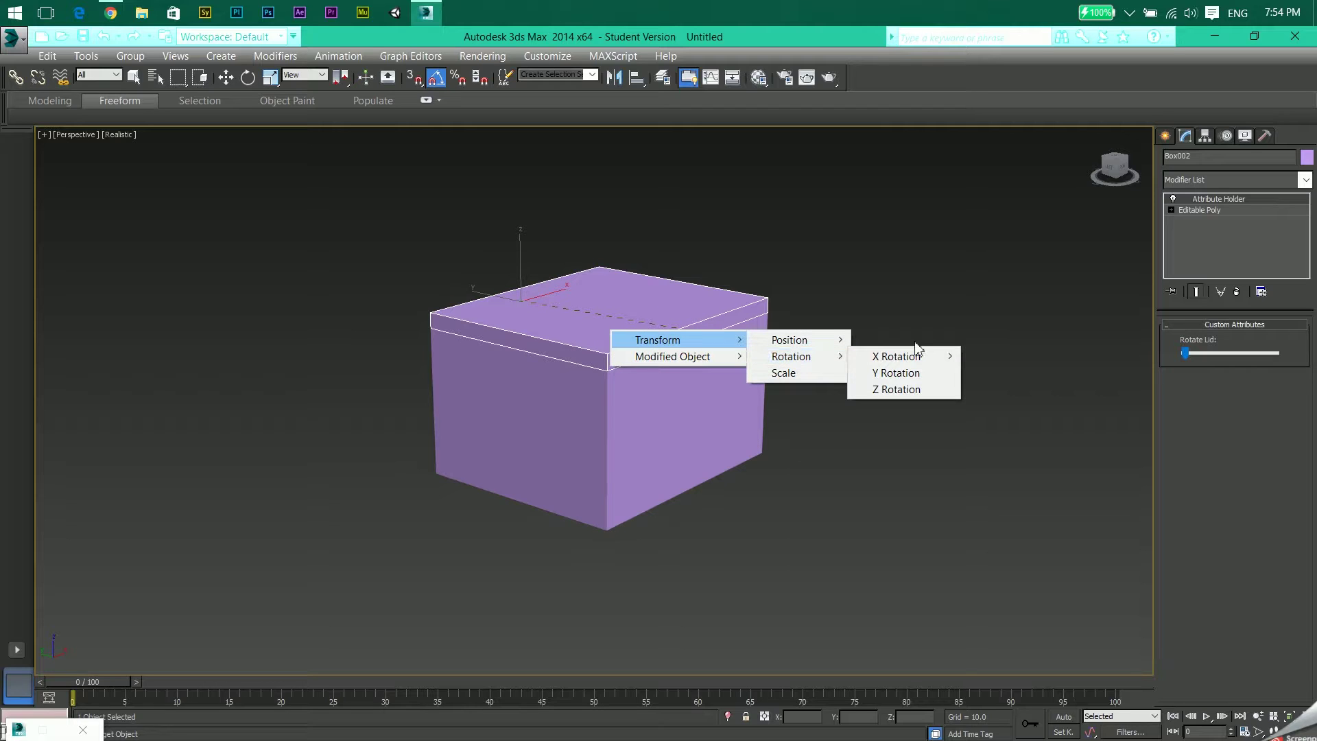
mouse_move(918, 355)
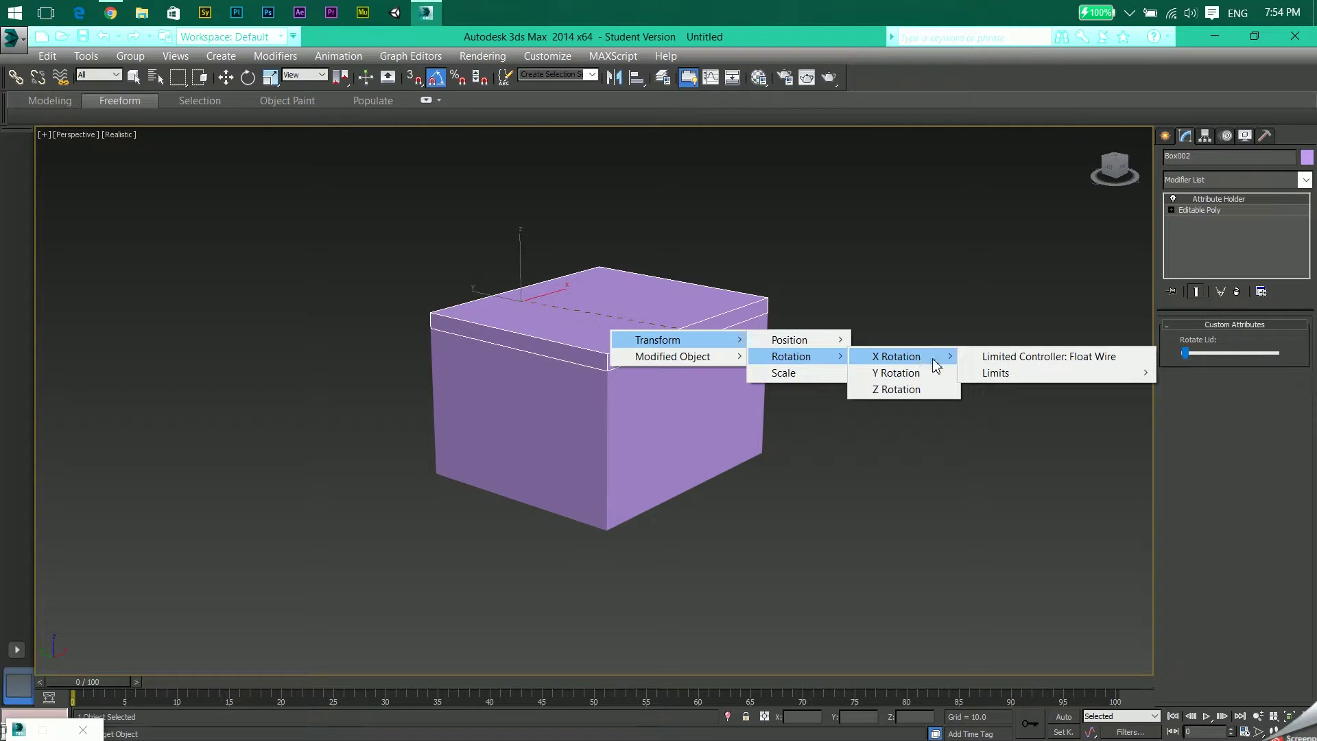
left_click(976, 359)
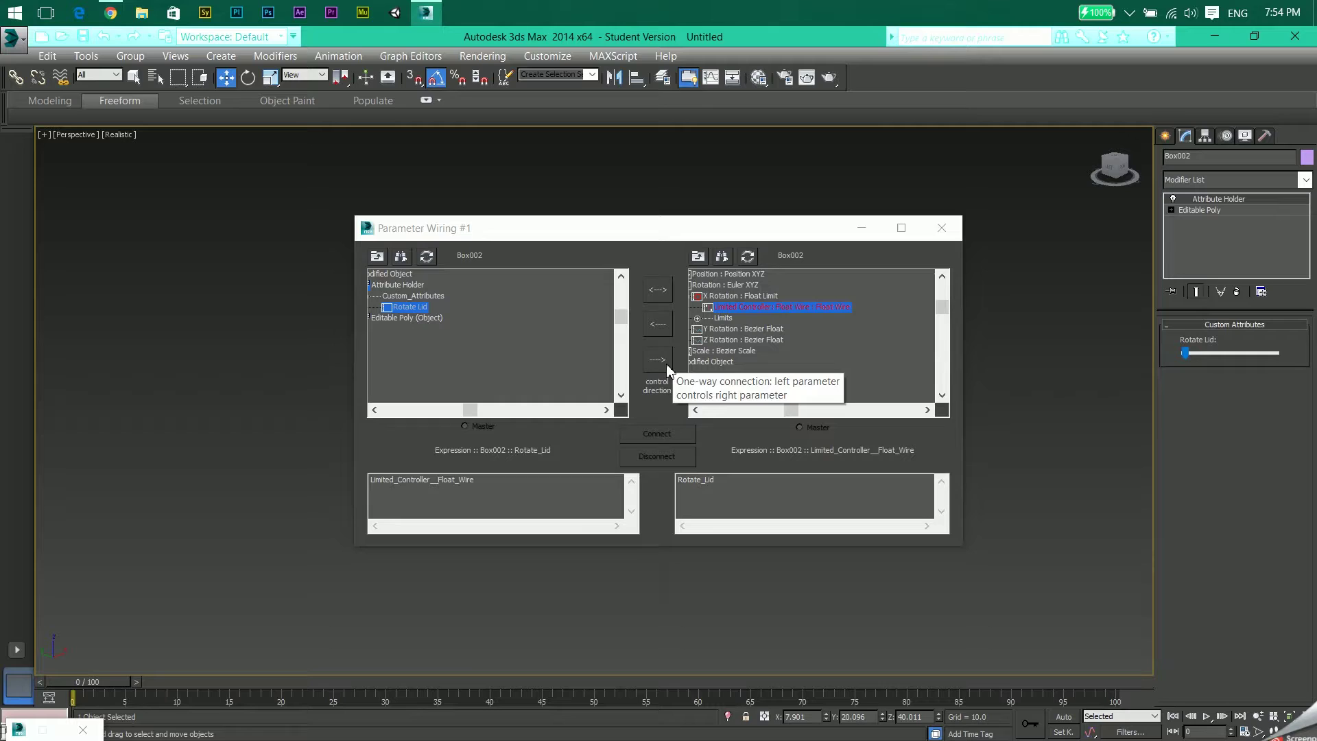
- Connect the wiring one-way so Rotate Lid controls the X rotation, replacing the two-way connection, and close Parameter Wiring
left_click(665, 363)
left_click(683, 433)
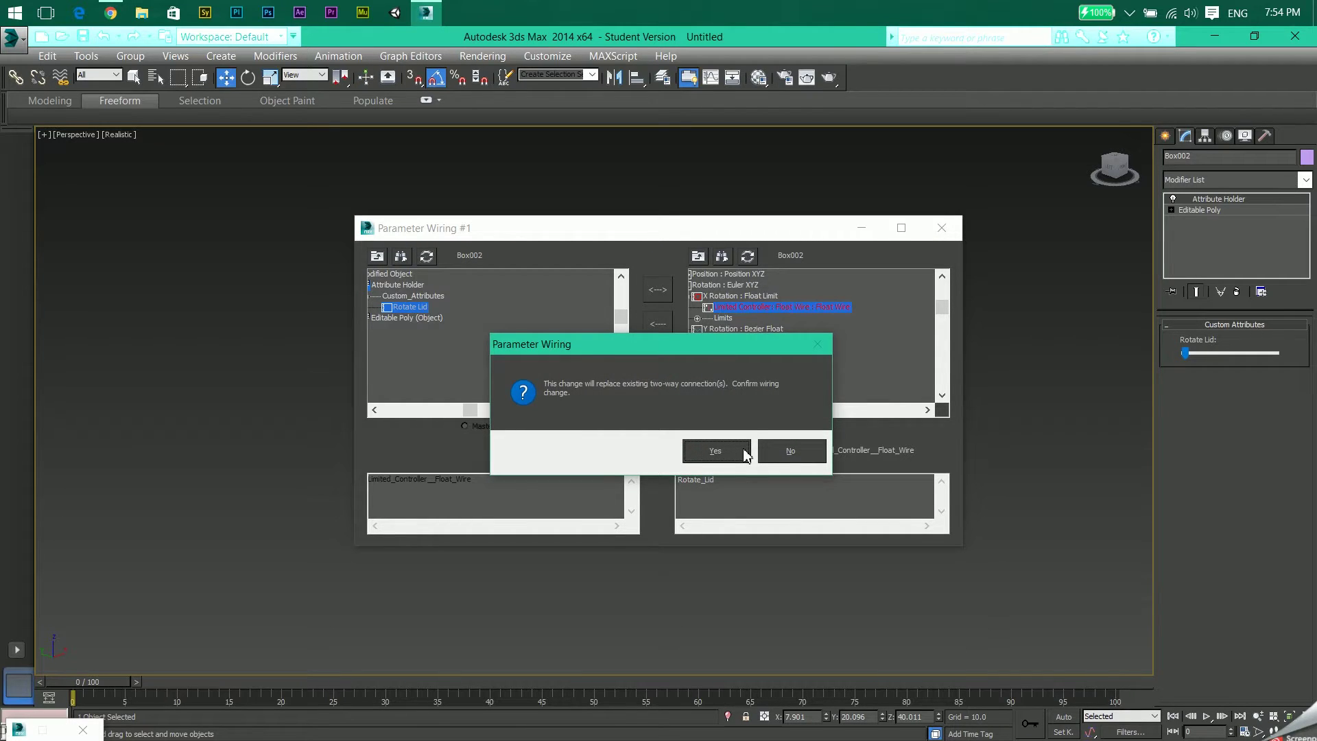
left_click(745, 453)
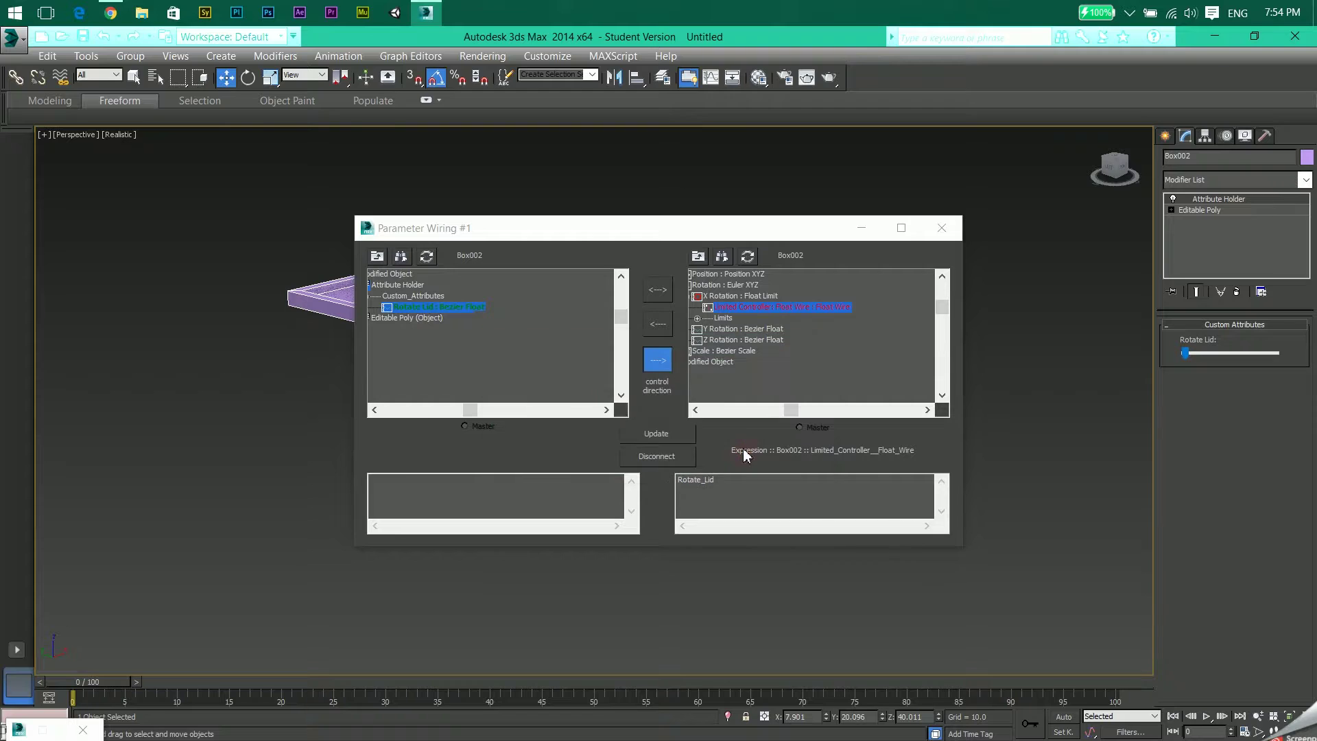
left_click(660, 432)
left_click(942, 228)
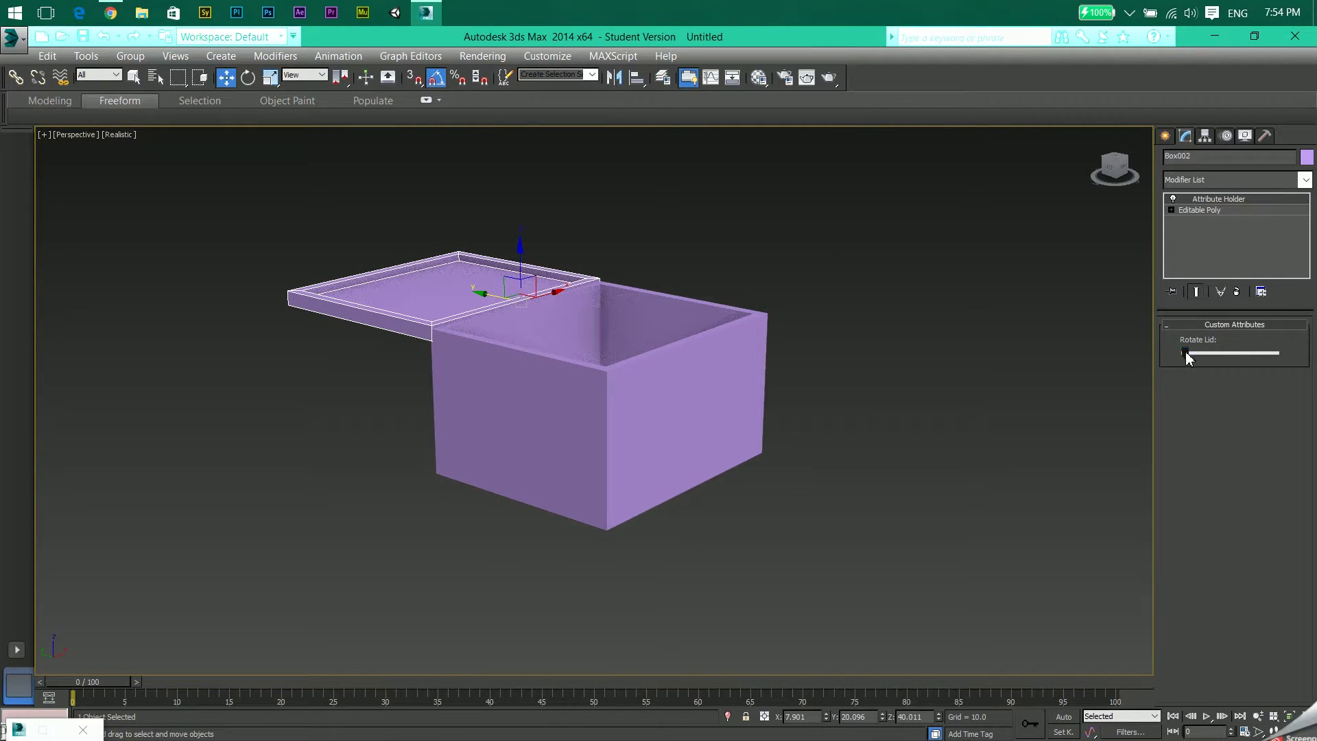
- Test the Rotate Lid slider by moving it to its maximum, then undo, redo and undo the change
left_click_drag(1184, 351, 1289, 354)
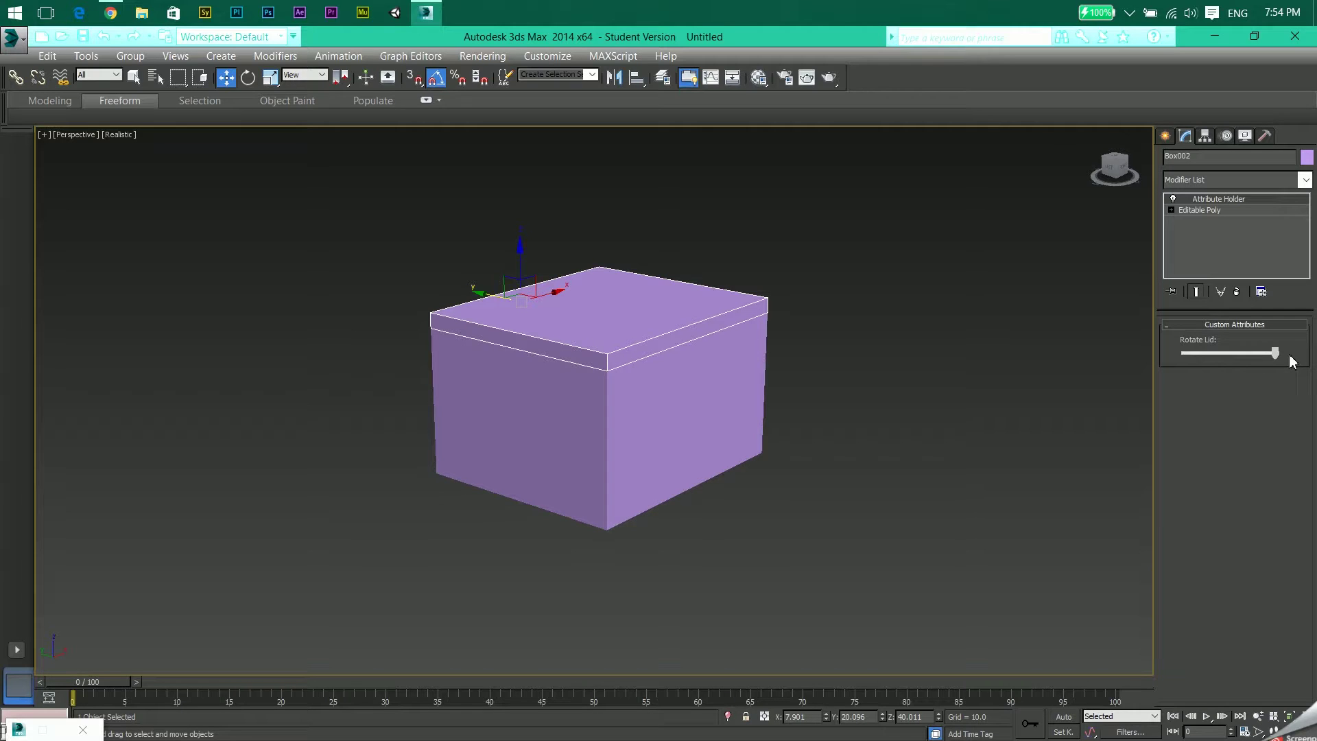
key("ctrl+z")
key("ctrl+y")
key("ctrl+z")
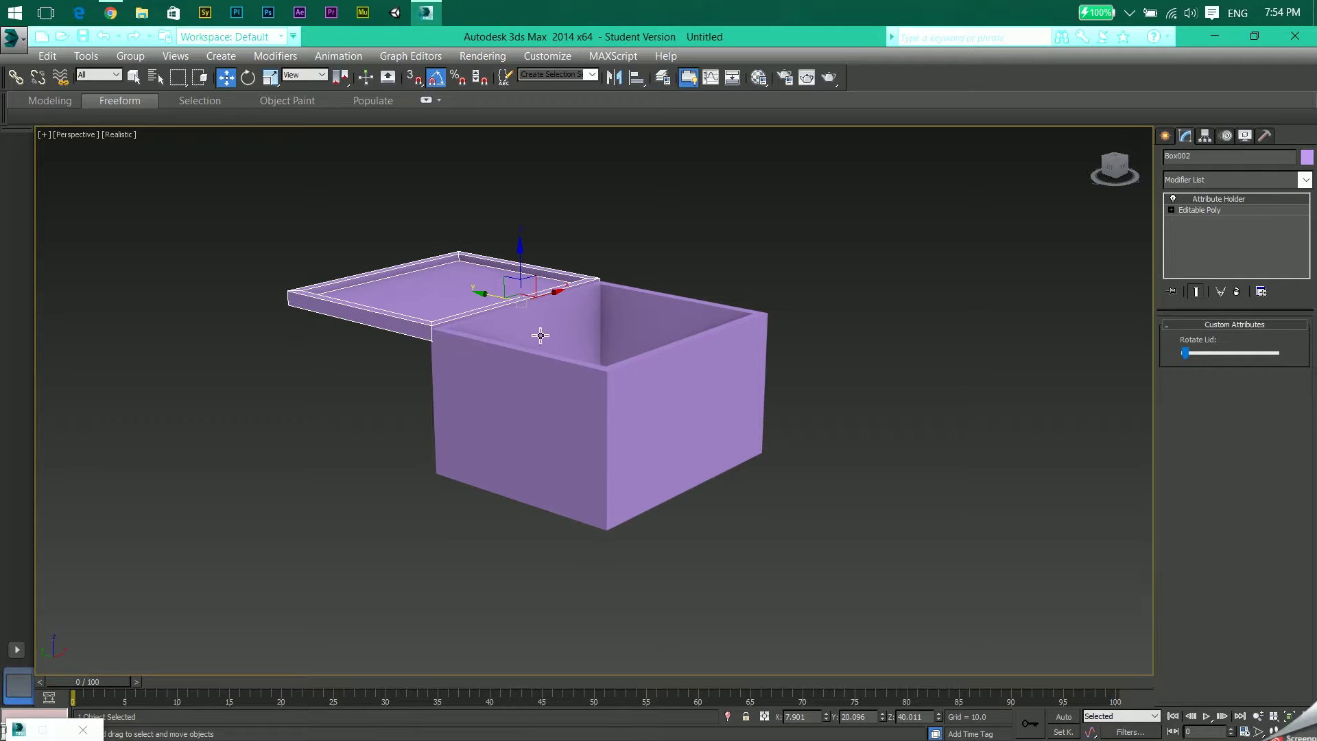
- Test the Rotate Lid slider across its range, undo and redo the change, and leave it partway with the lid closed on the box
left_click_drag(1181, 355, 1174, 386)
left_click_drag(1184, 353, 1301, 356)
key("ctrl+z")
key("ctrl+y")
key("ctrl+z")
key("ctrl+y")
left_click_drag(1240, 355, 1251, 358)
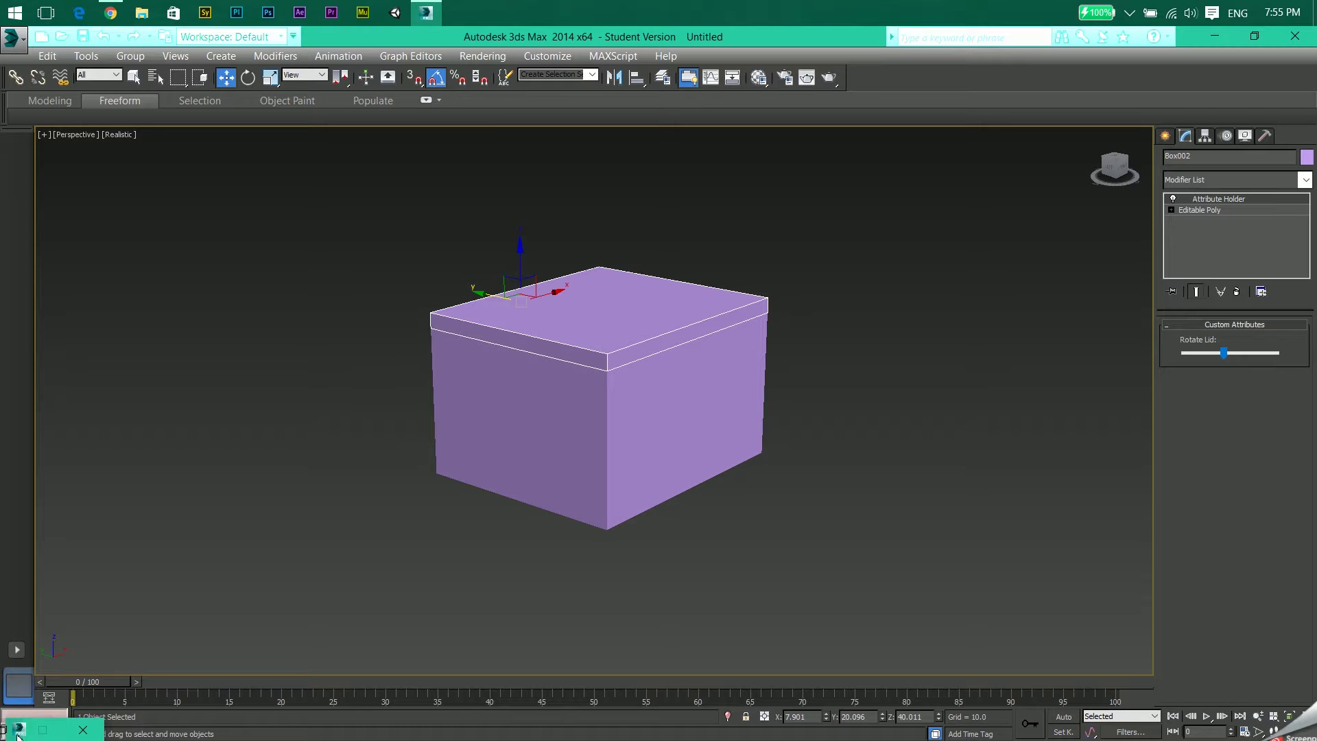
- Restore the minimized Parameter Editor, switch its UI Type to Spinner, and close the editor
left_click(18, 734)
left_click(236, 505)
left_click(21, 732)
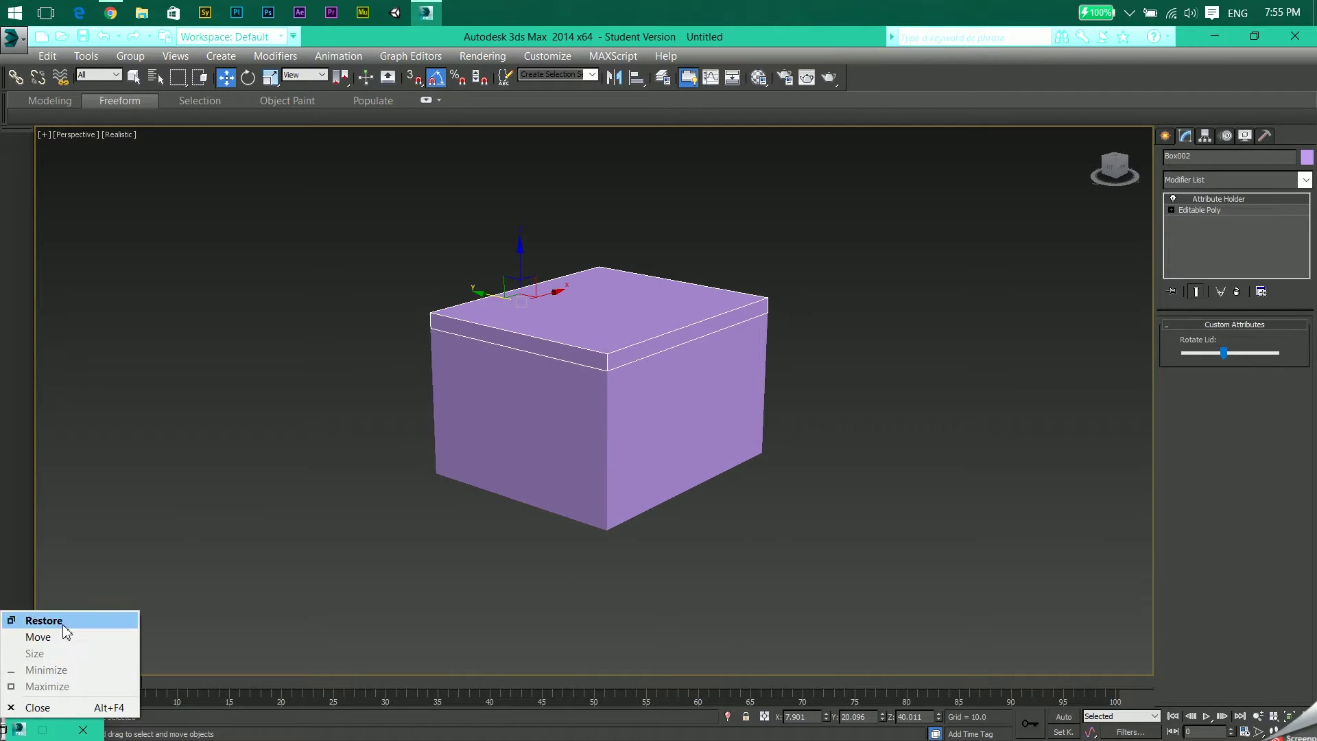
left_click(44, 620)
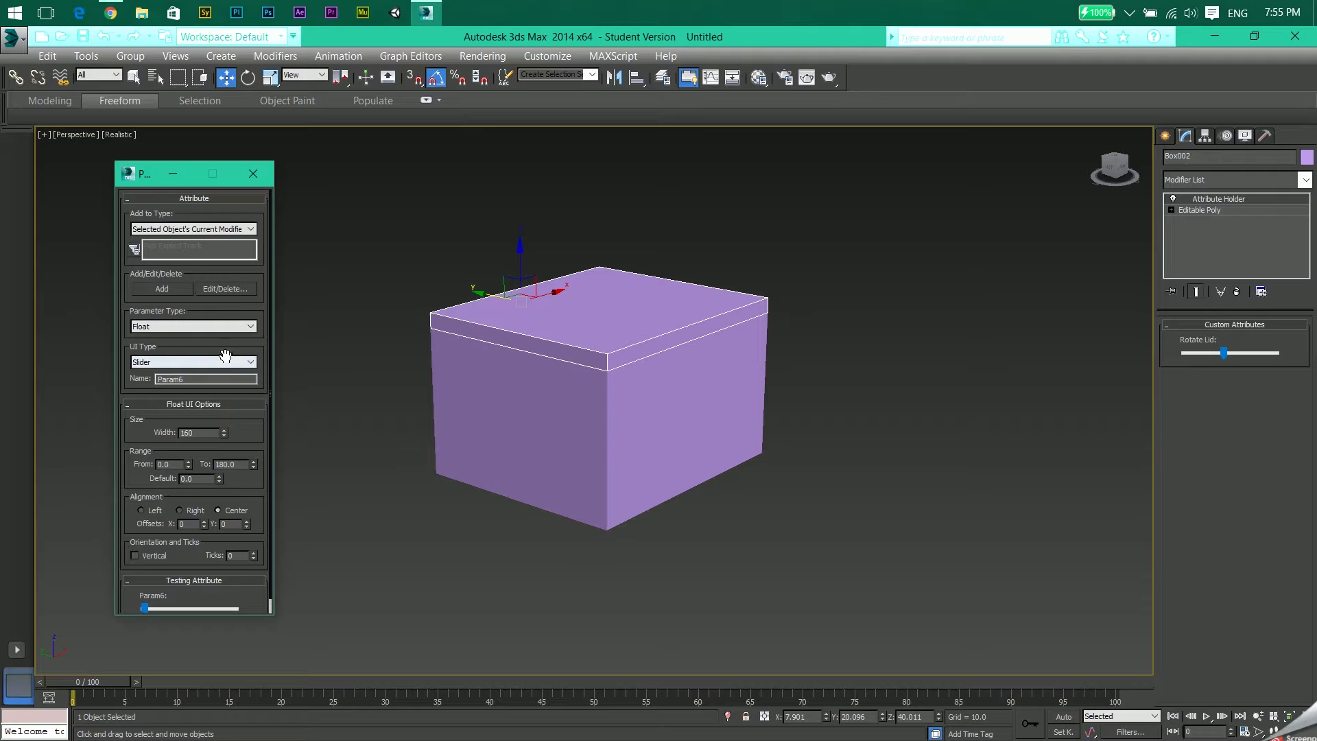
left_click(226, 360)
left_click(226, 385)
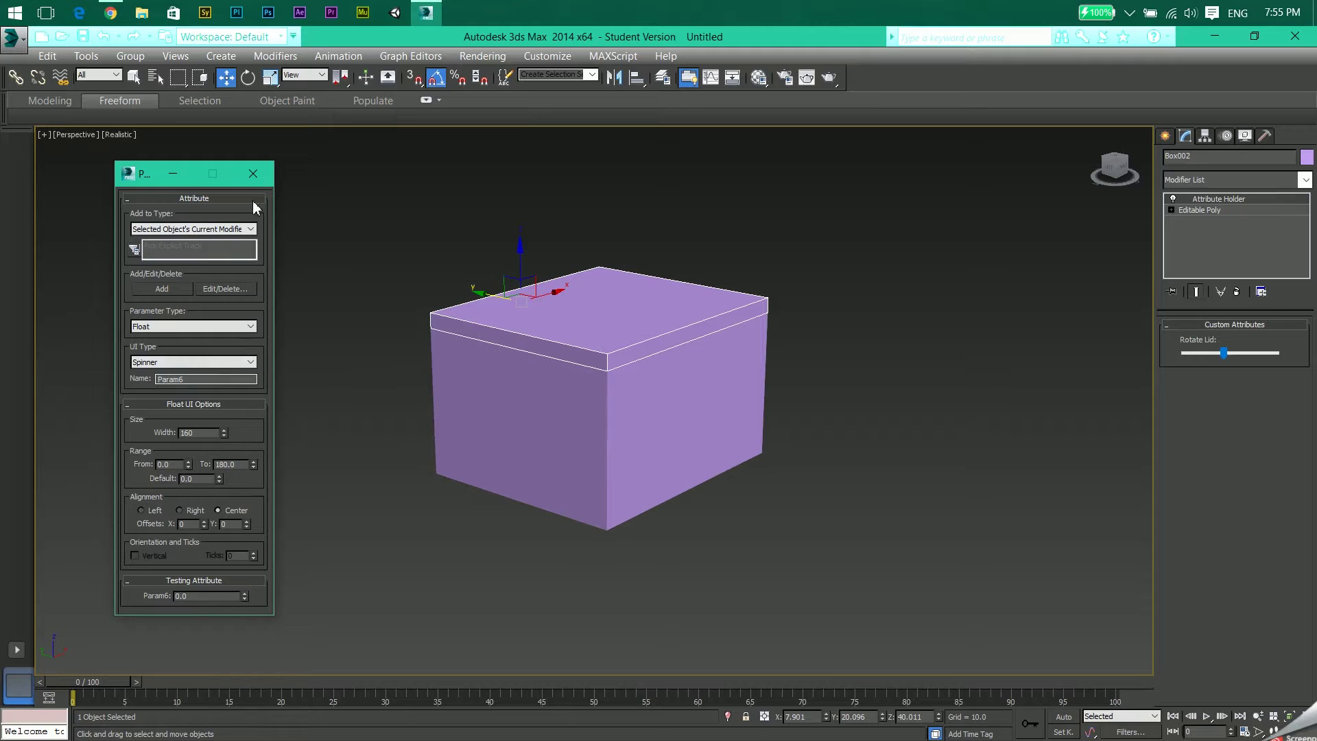
left_click(252, 174)
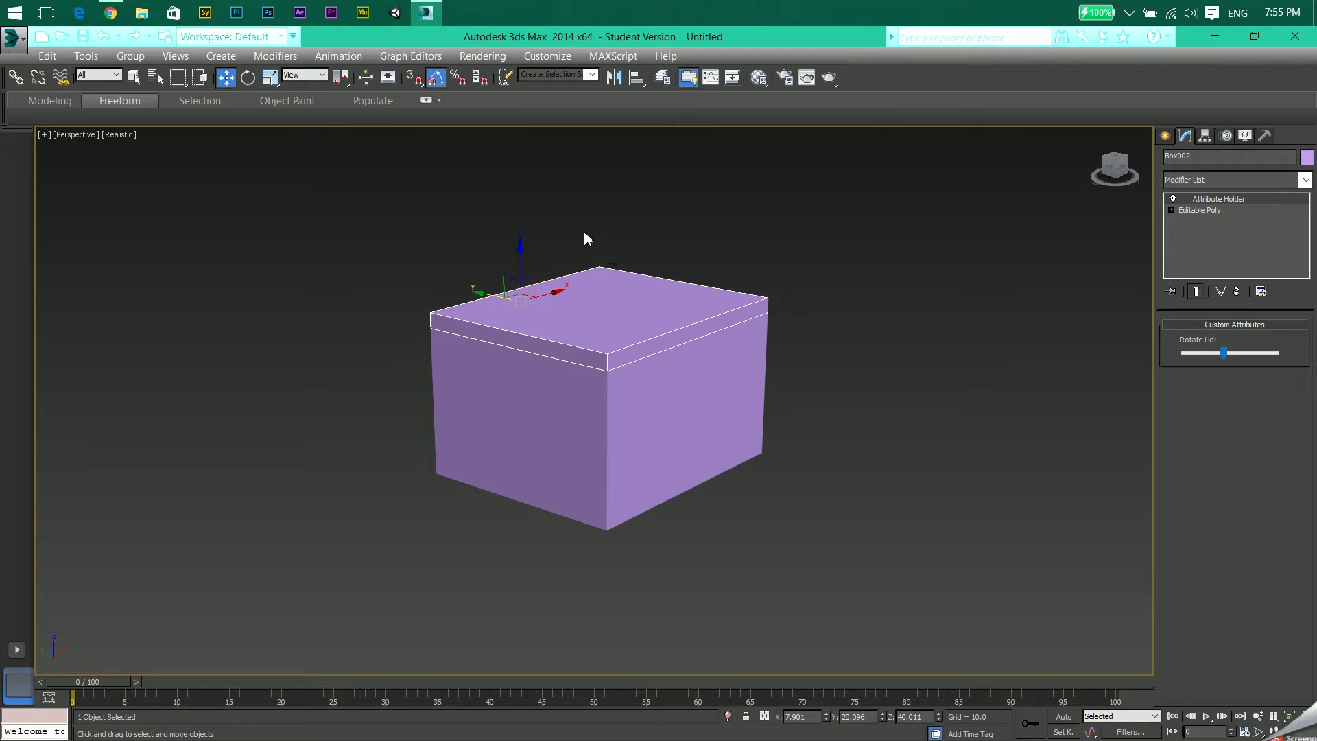
- Reopen the Parameter Editor, keep Selected Object's Current Modifier as the Add to Type, and set the UI Type to Slider
left_click(332, 56)
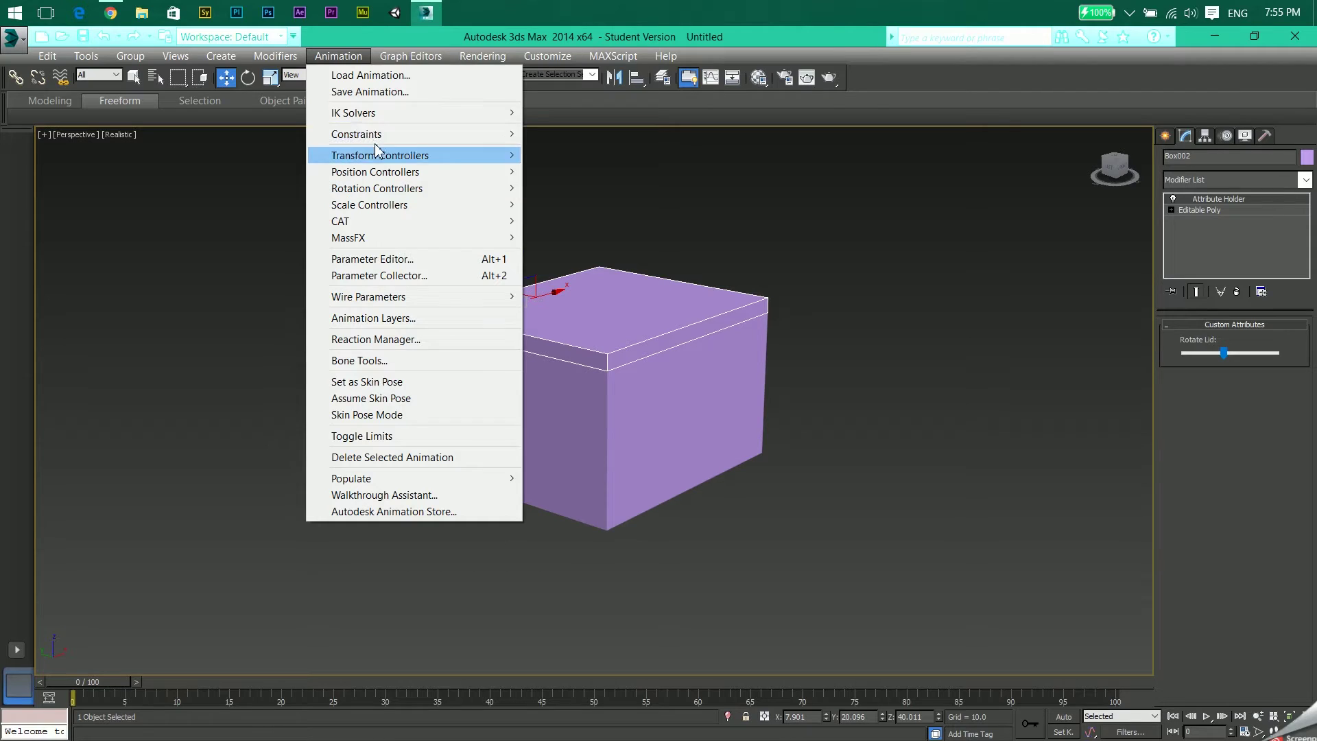
left_click(374, 259)
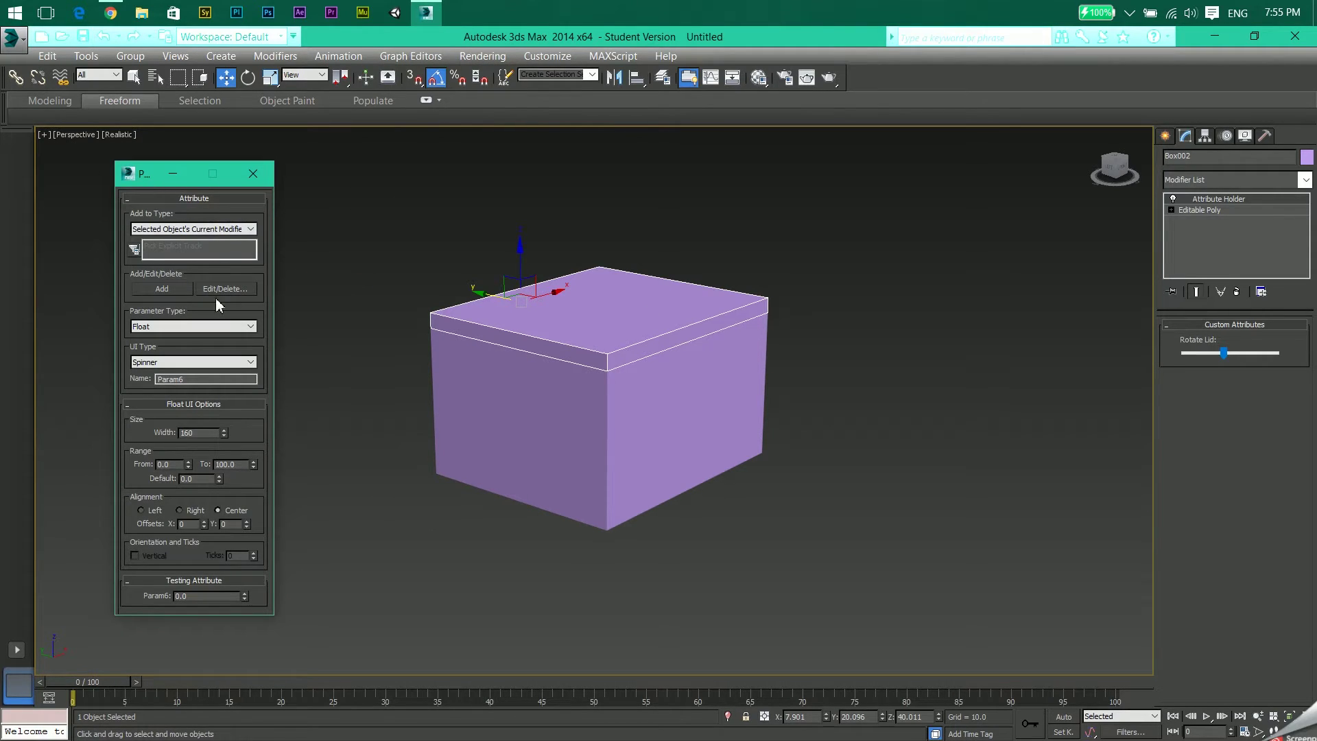
left_click(219, 229)
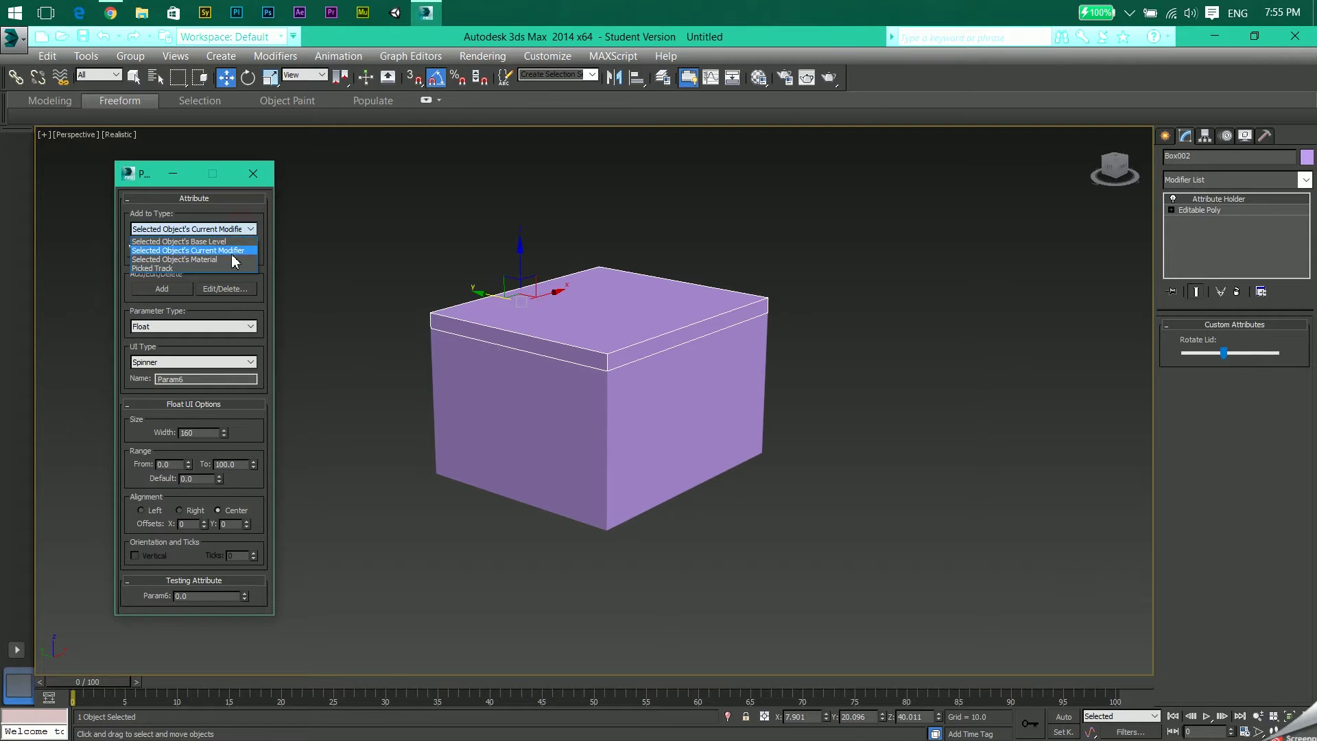
left_click(235, 259)
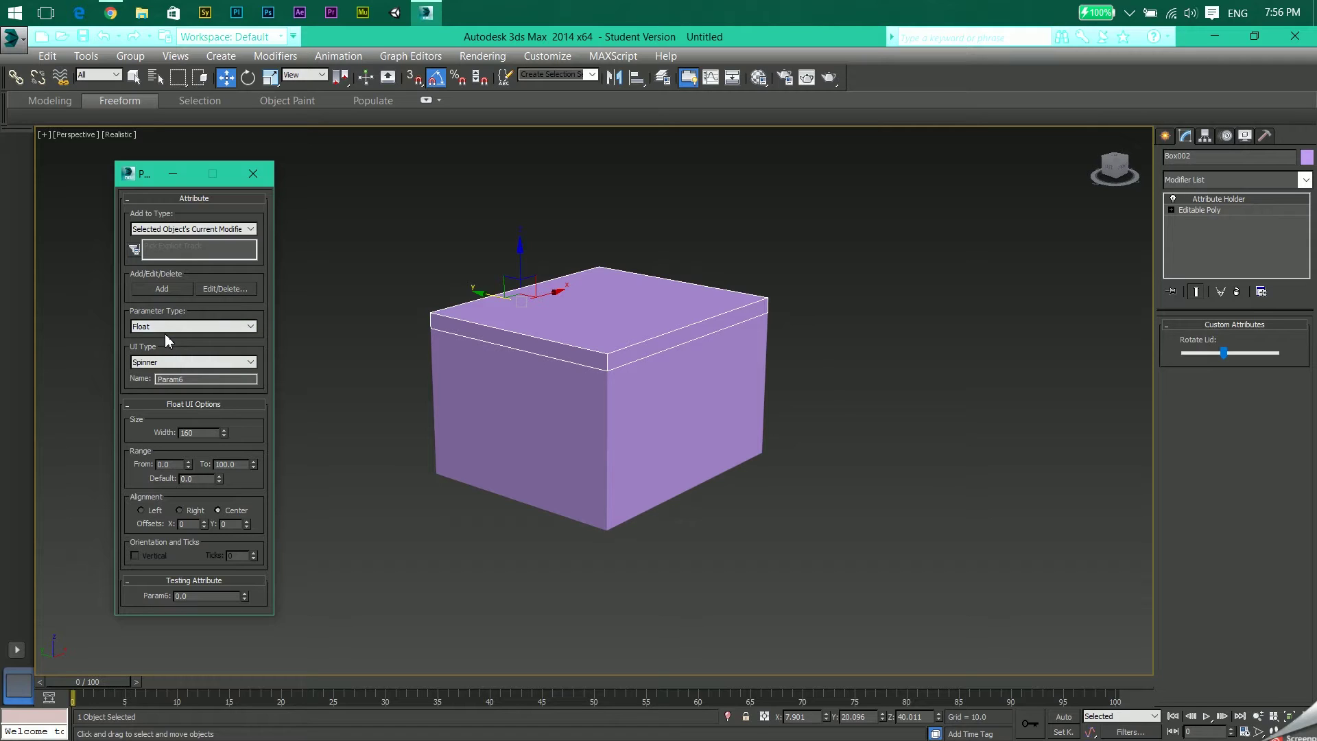
left_click(218, 362)
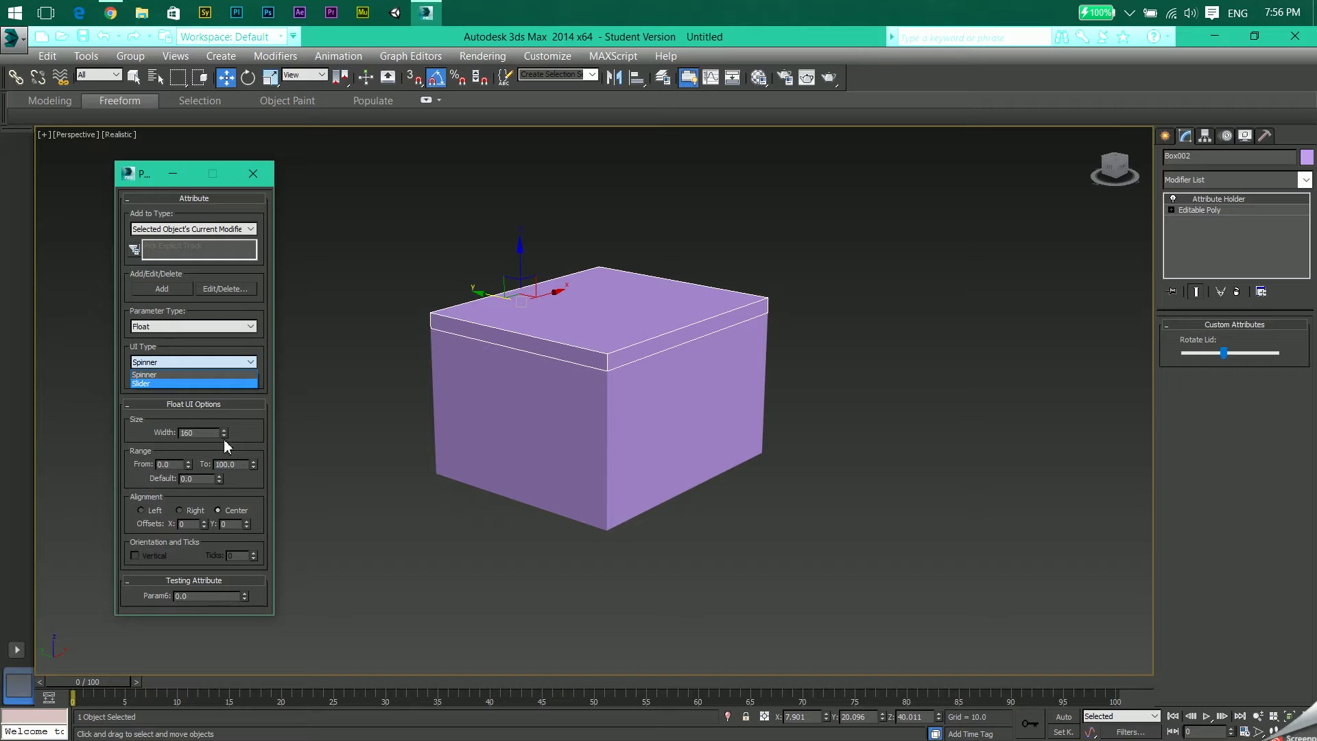
left_click(217, 382)
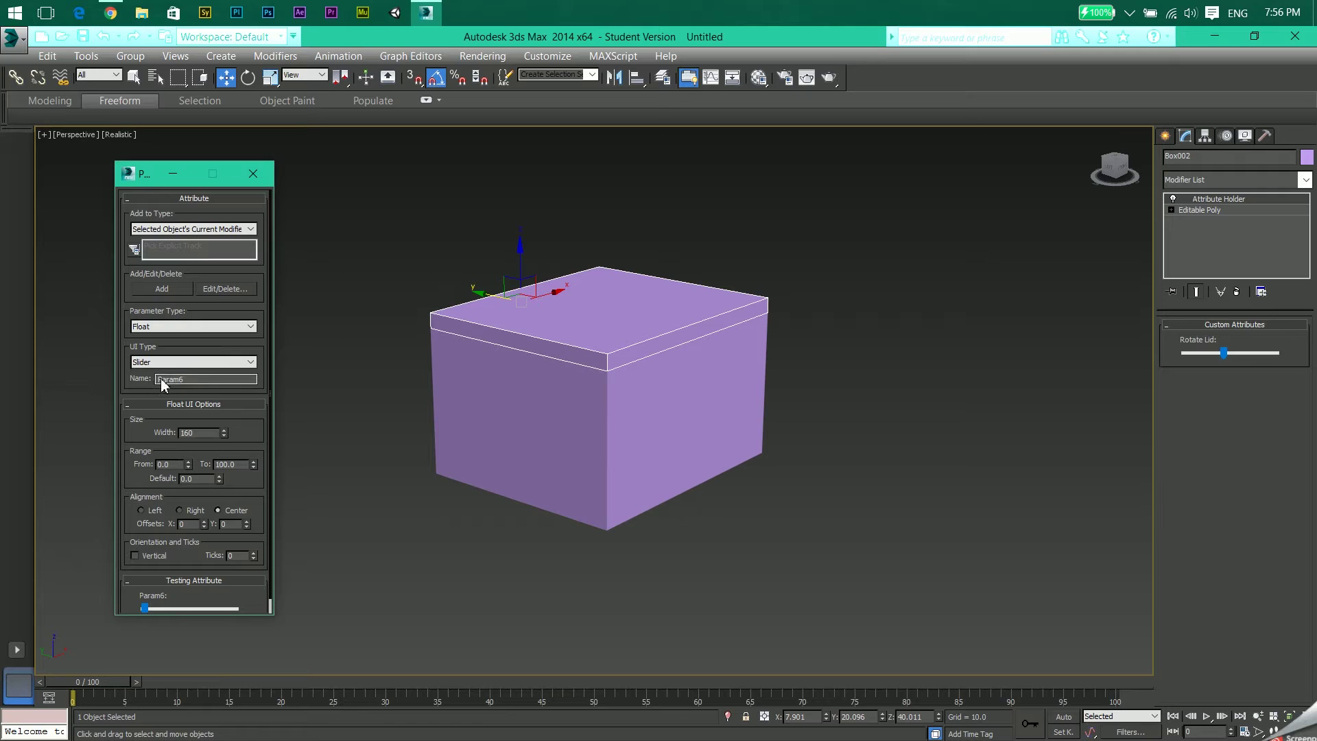
scroll(252, 425, "down", 1)
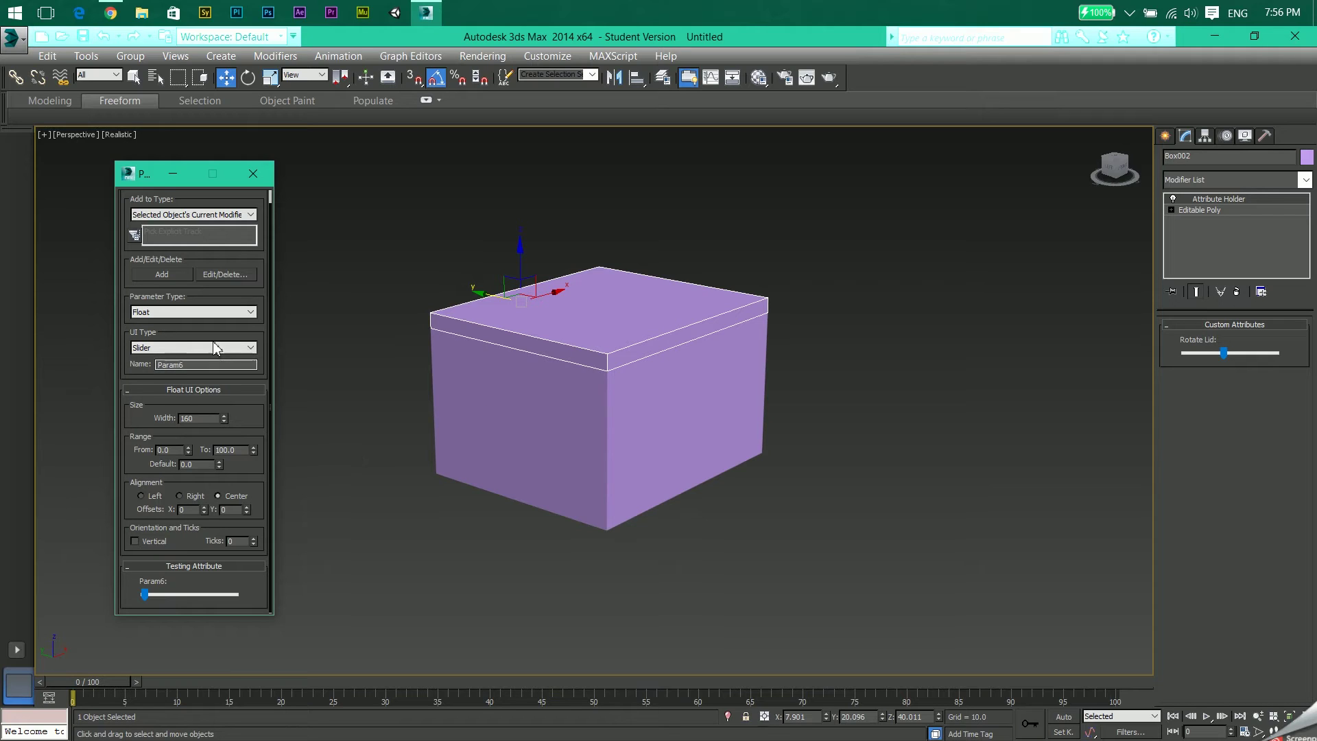
- Review the existing Rotate Lid attribute's name and Float UI options in the attribute editing dialog, then close the editor without changes
left_click(232, 280)
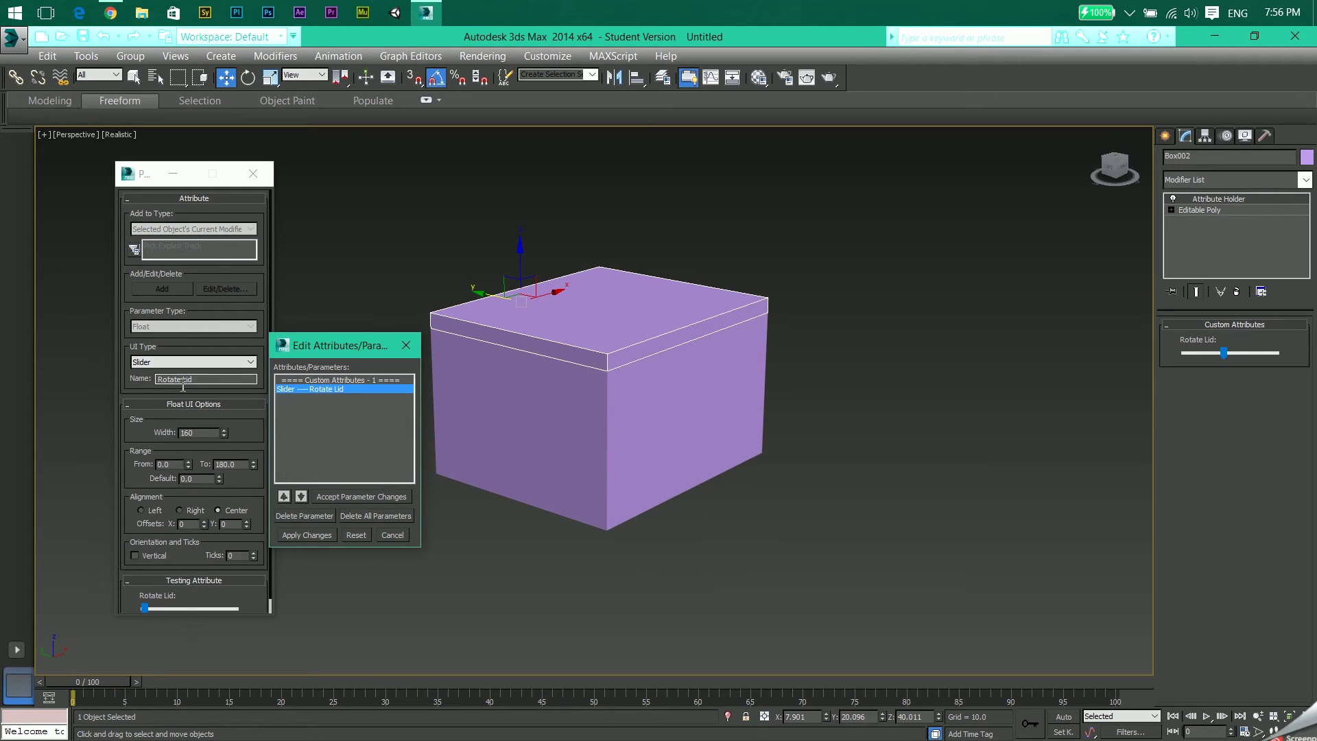
left_click_drag(203, 382, 86, 388)
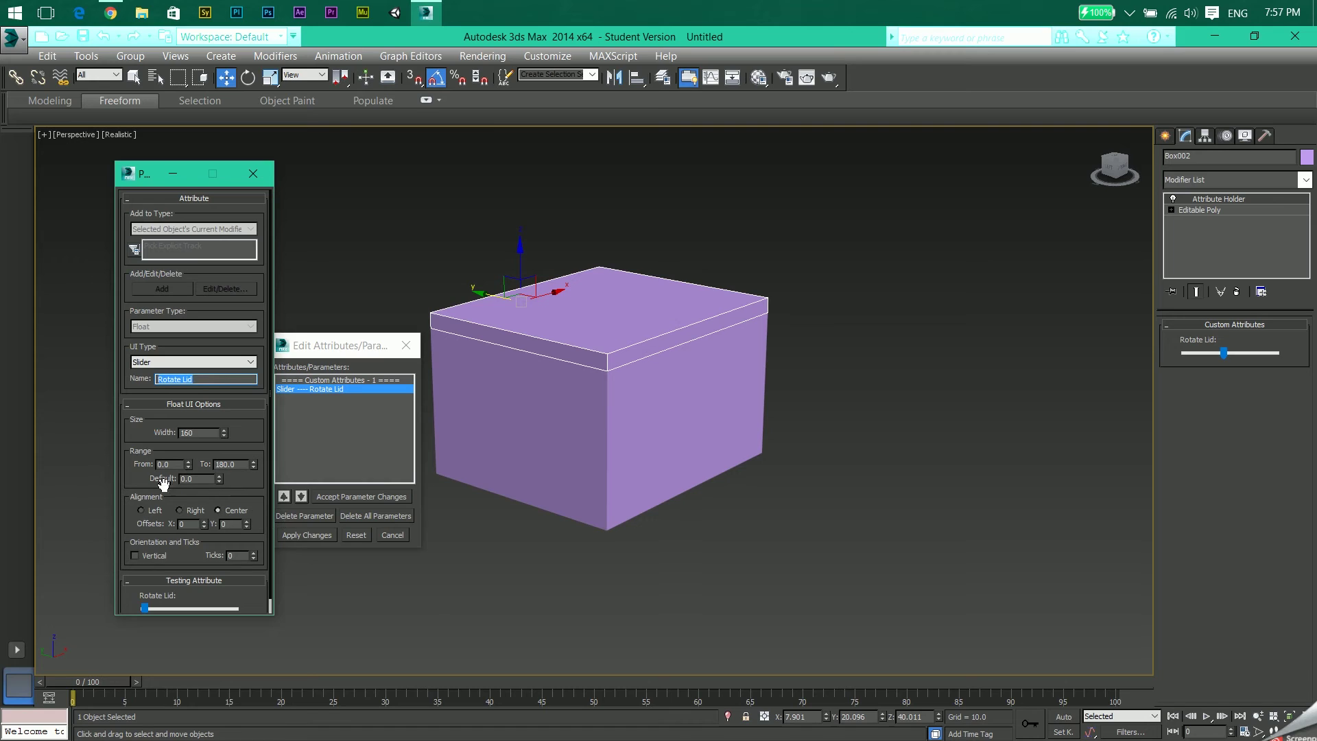
left_click(242, 407)
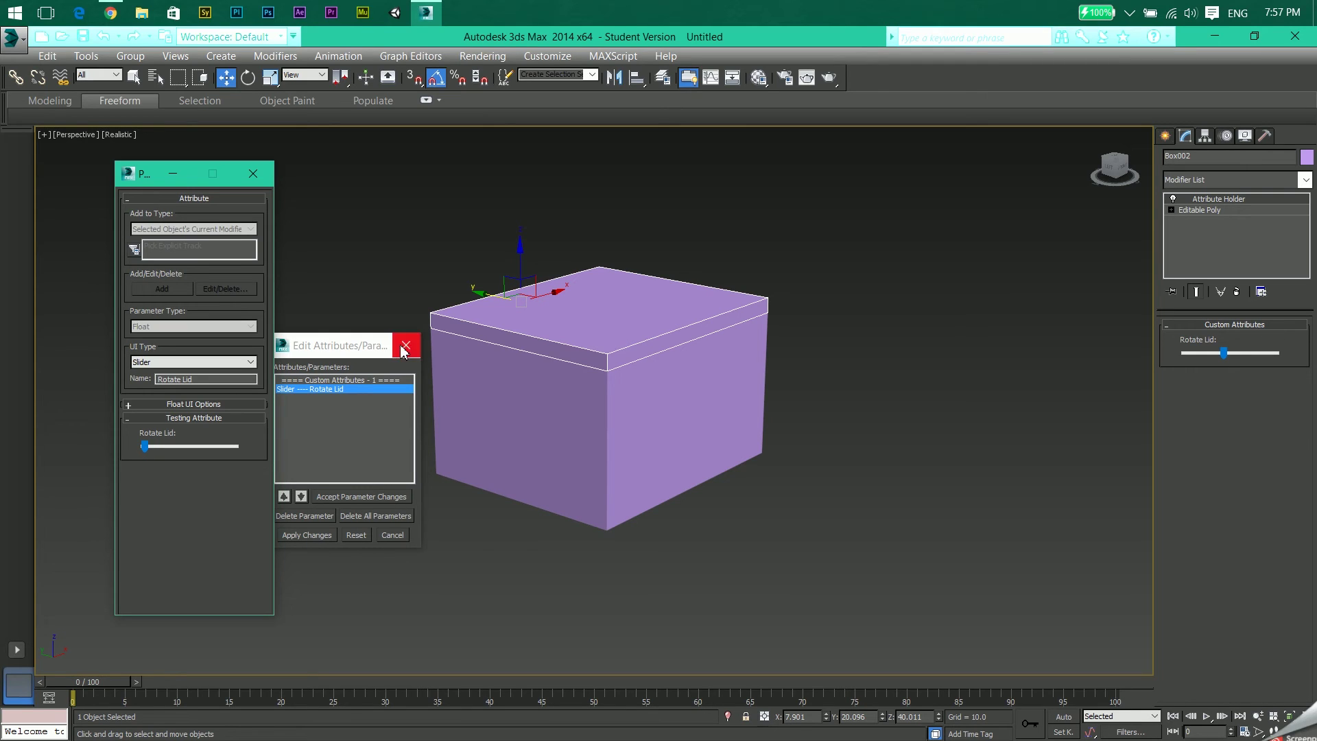
left_click(253, 173)
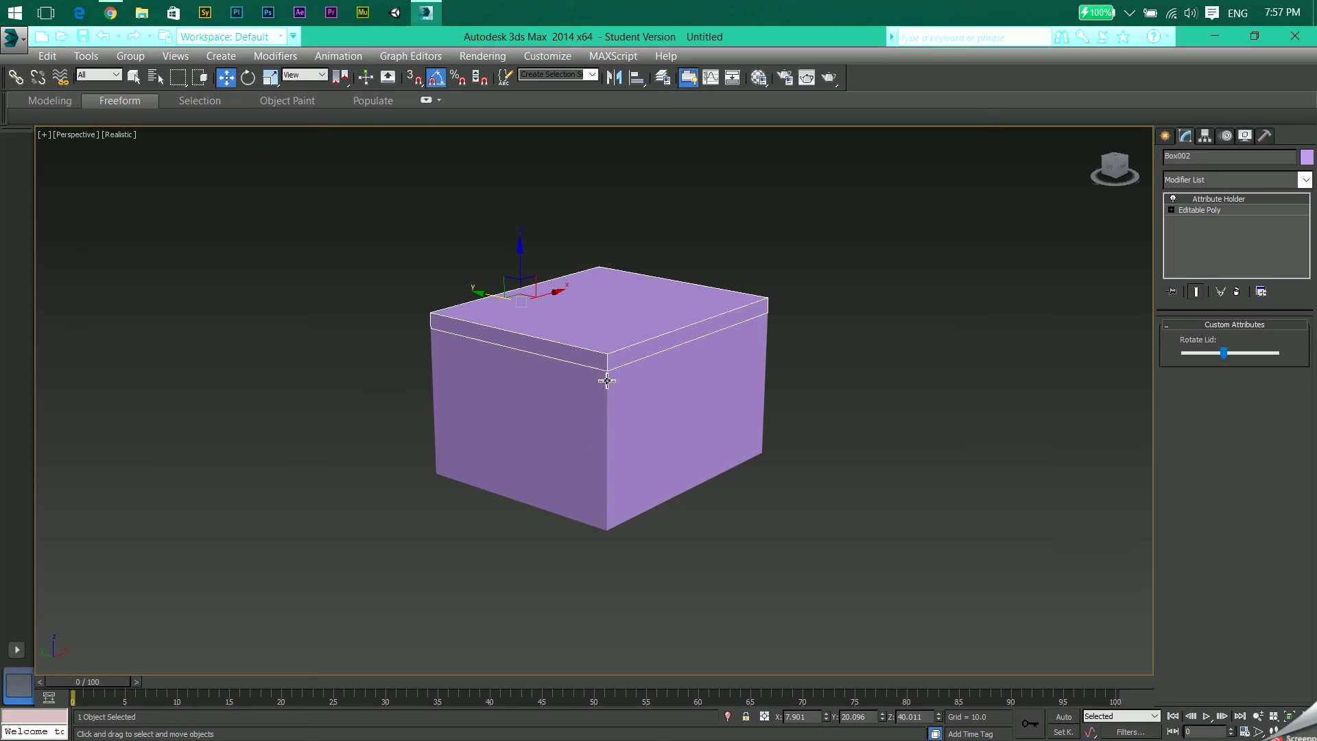